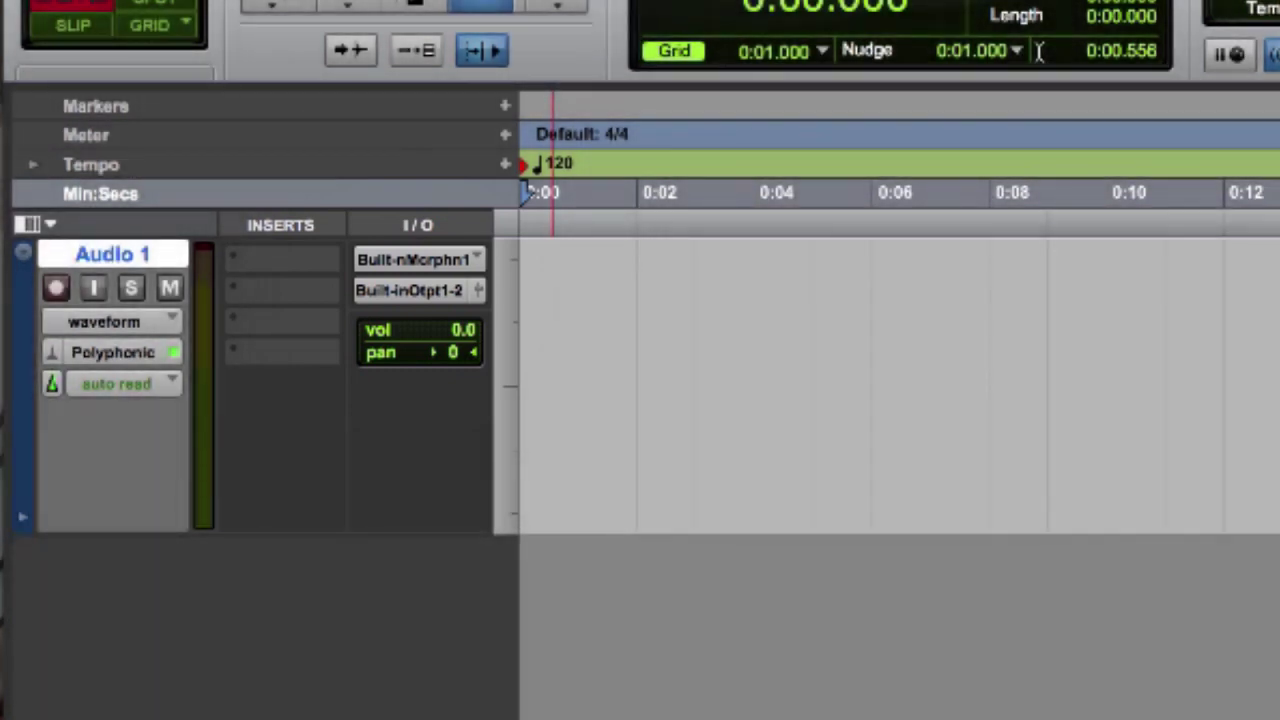
left_click(463, 260)
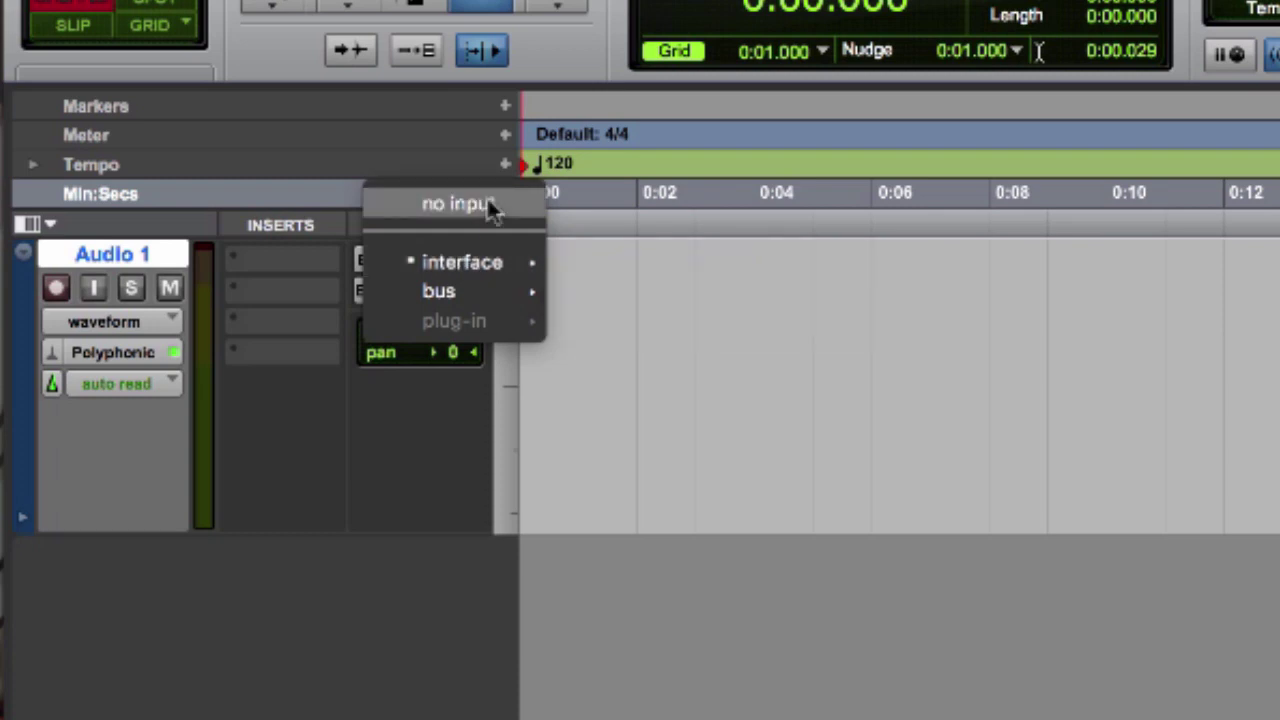
mouse_move(497, 265)
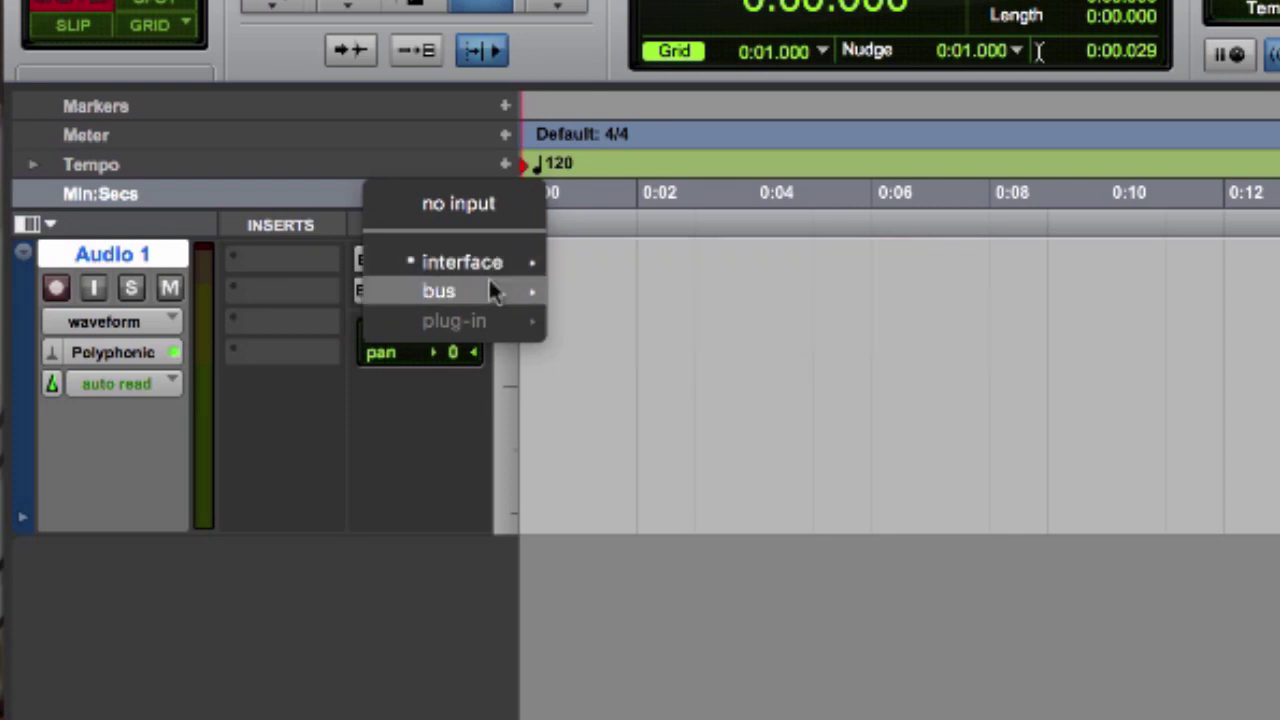
mouse_move(490, 290)
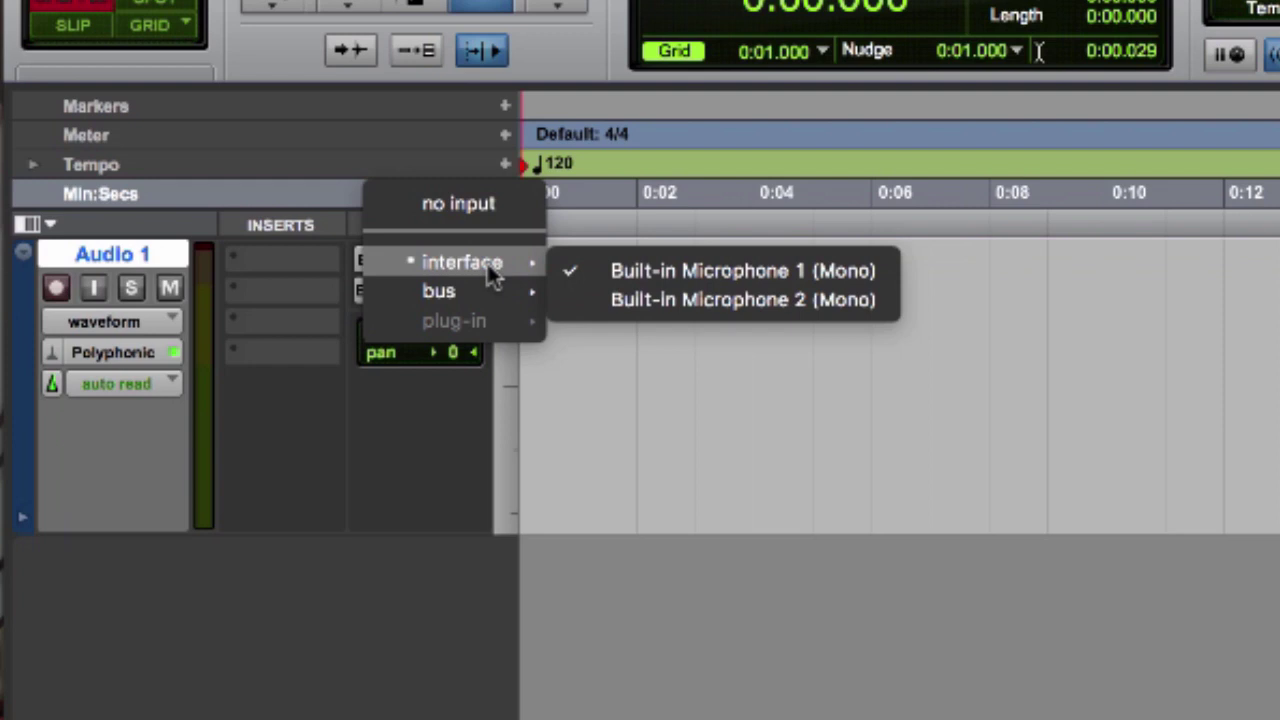
left_click(581, 270)
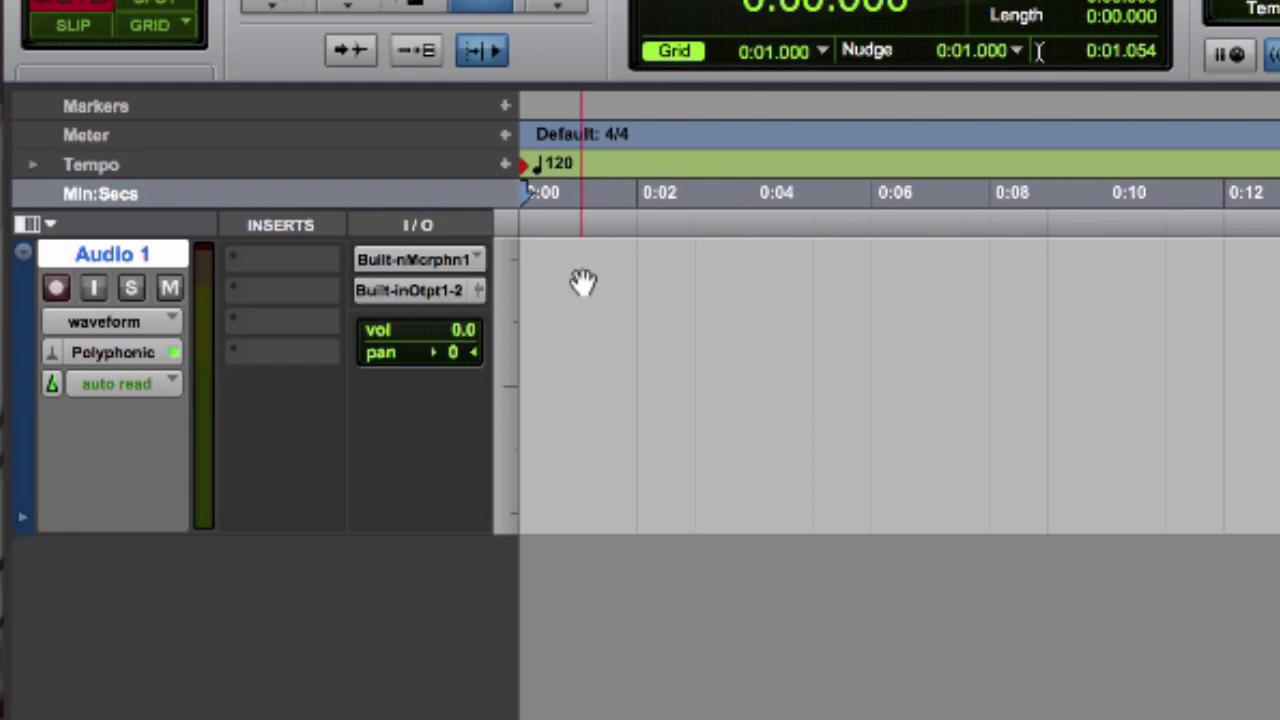
left_click(395, 284)
mouse_move(417, 292)
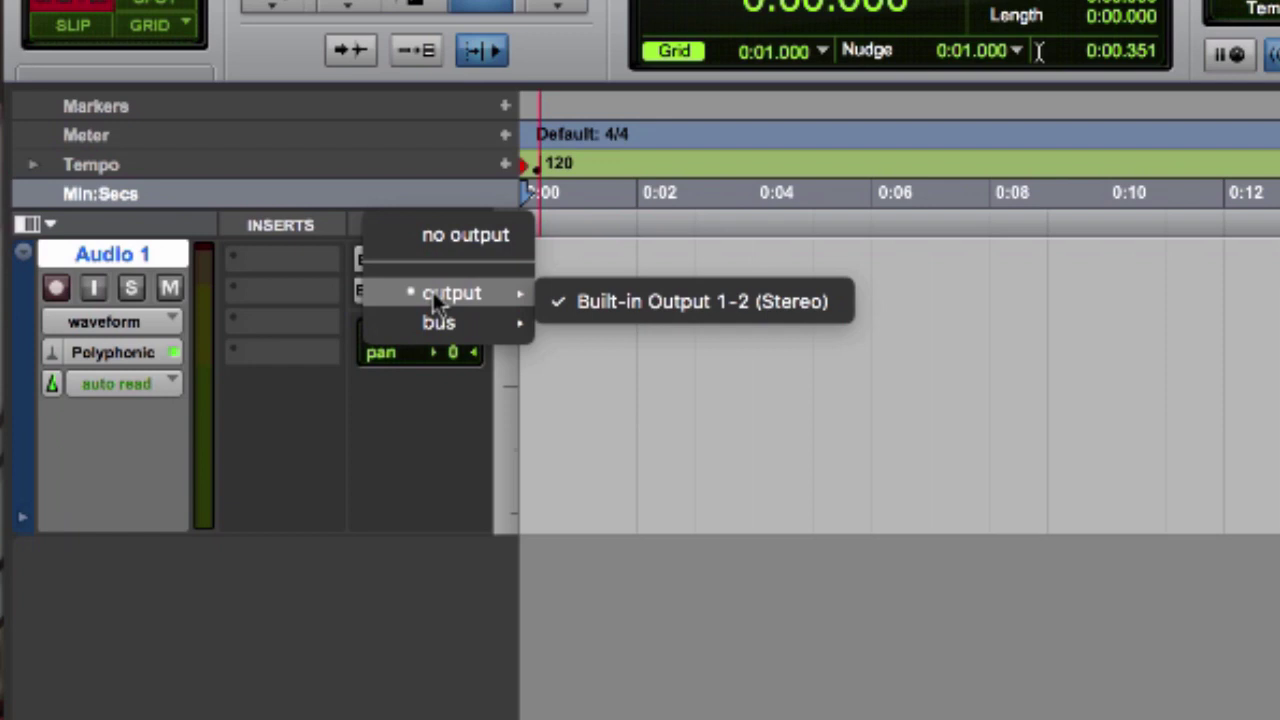
left_click(571, 297)
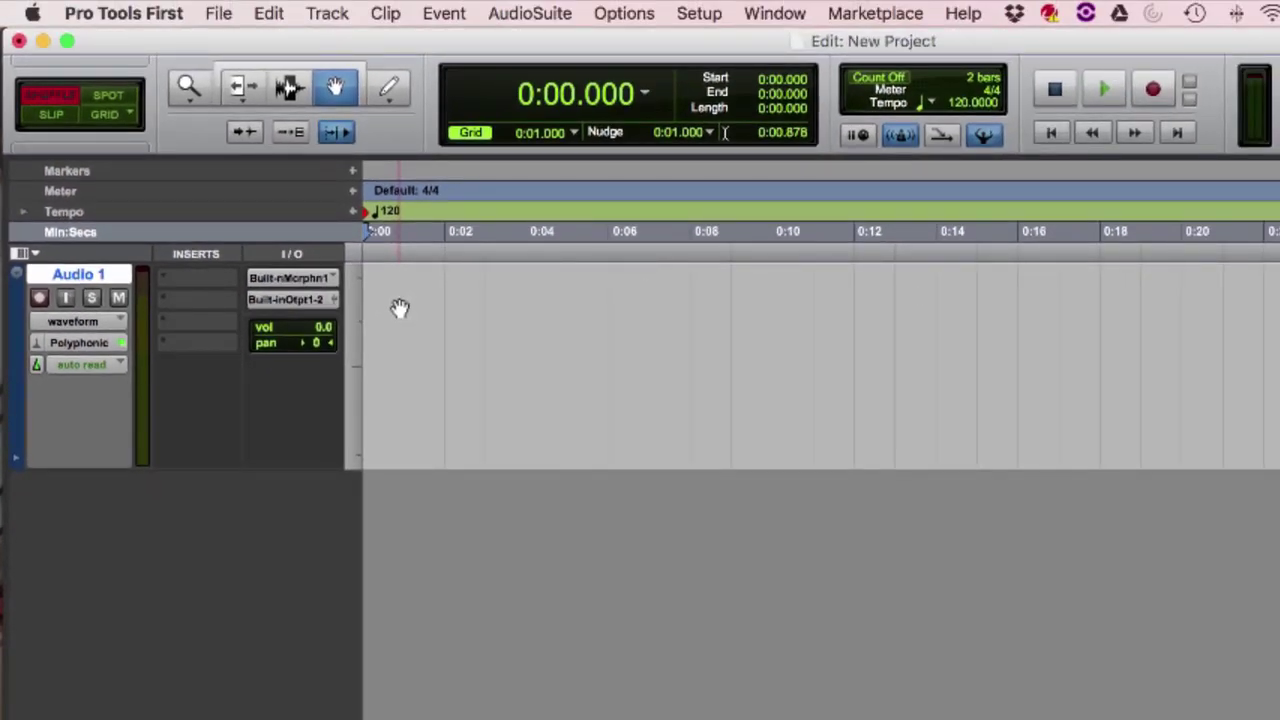
- Open Setup > Playback Engine and review the device list, leaving Aggregate Device selected
left_click(681, 10)
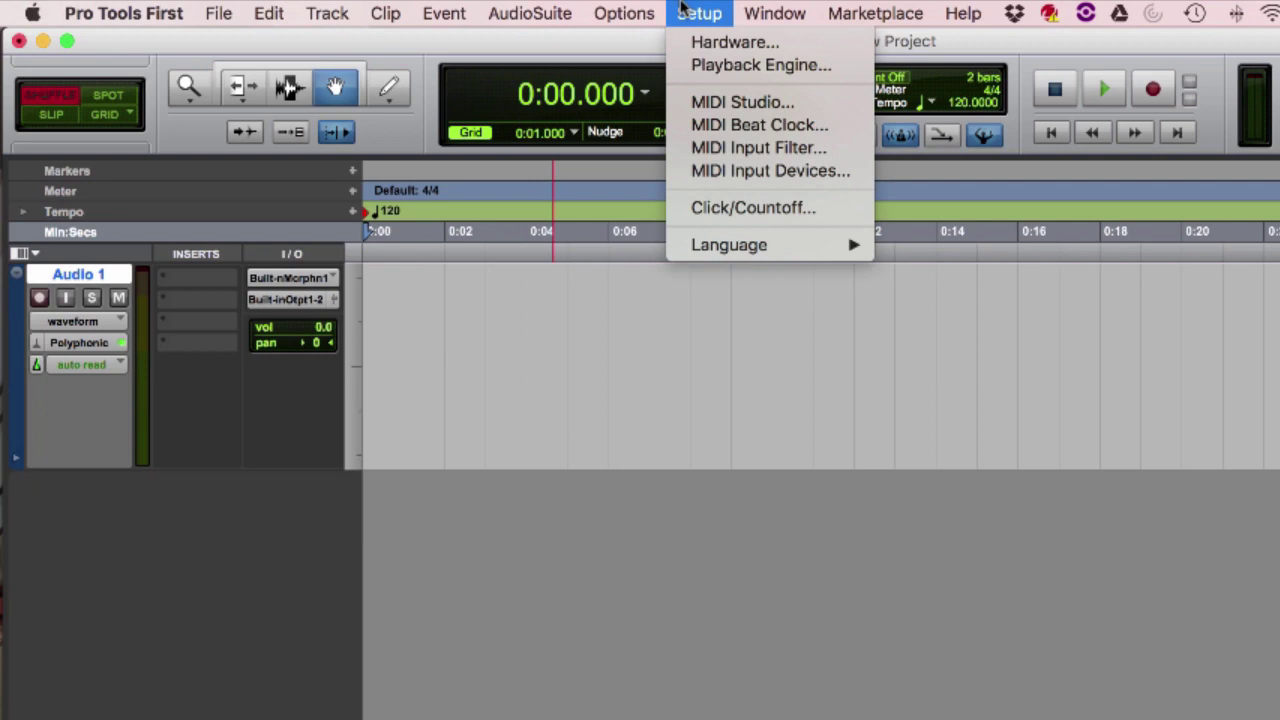
left_click(702, 64)
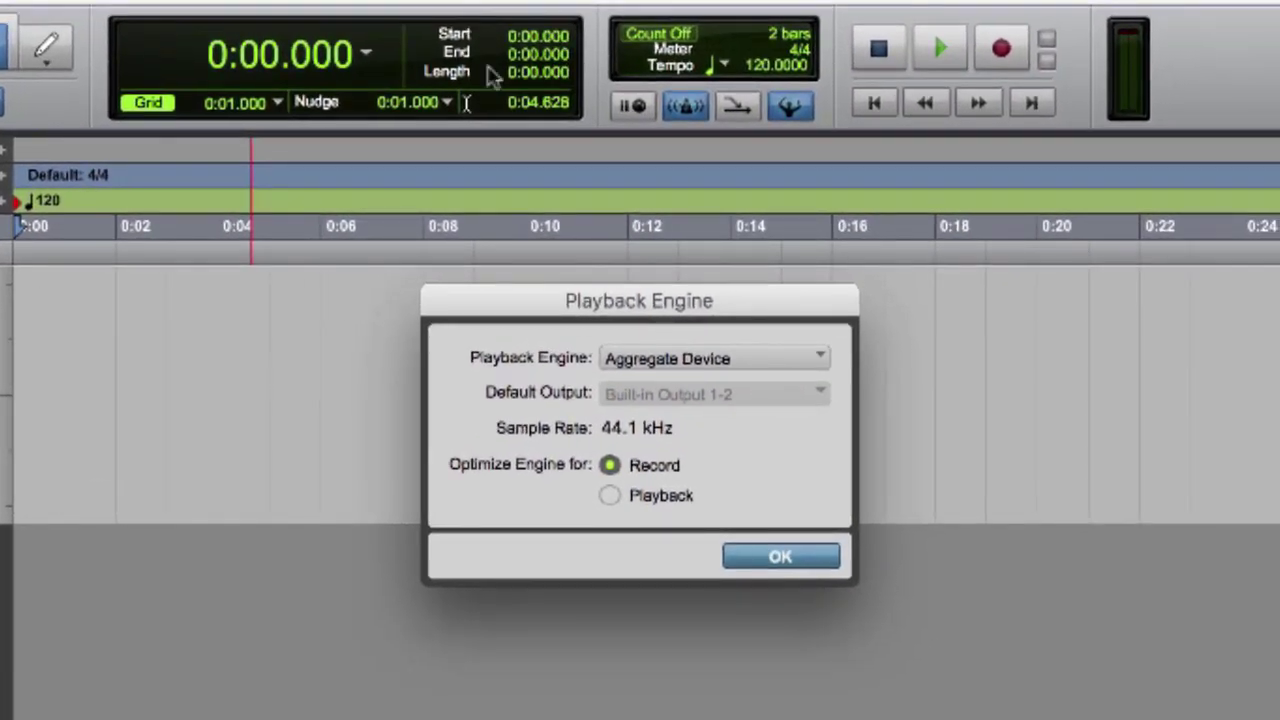
left_click(776, 359)
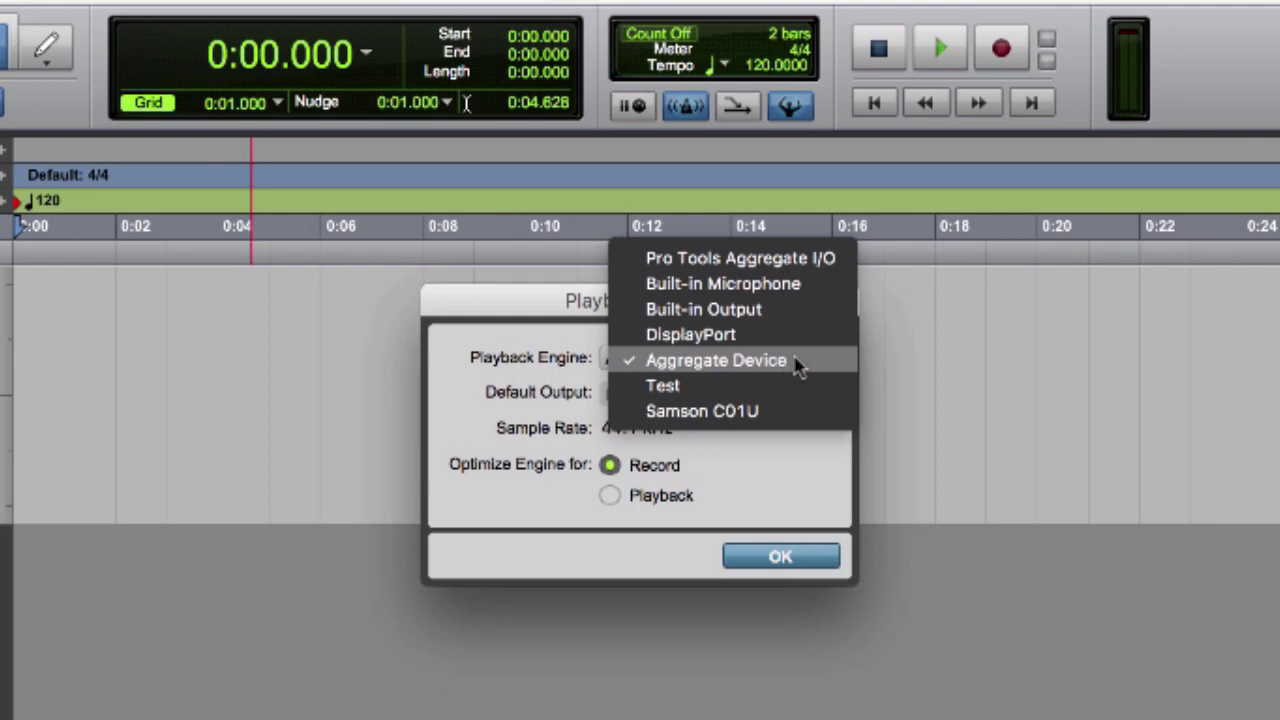
left_click(757, 494)
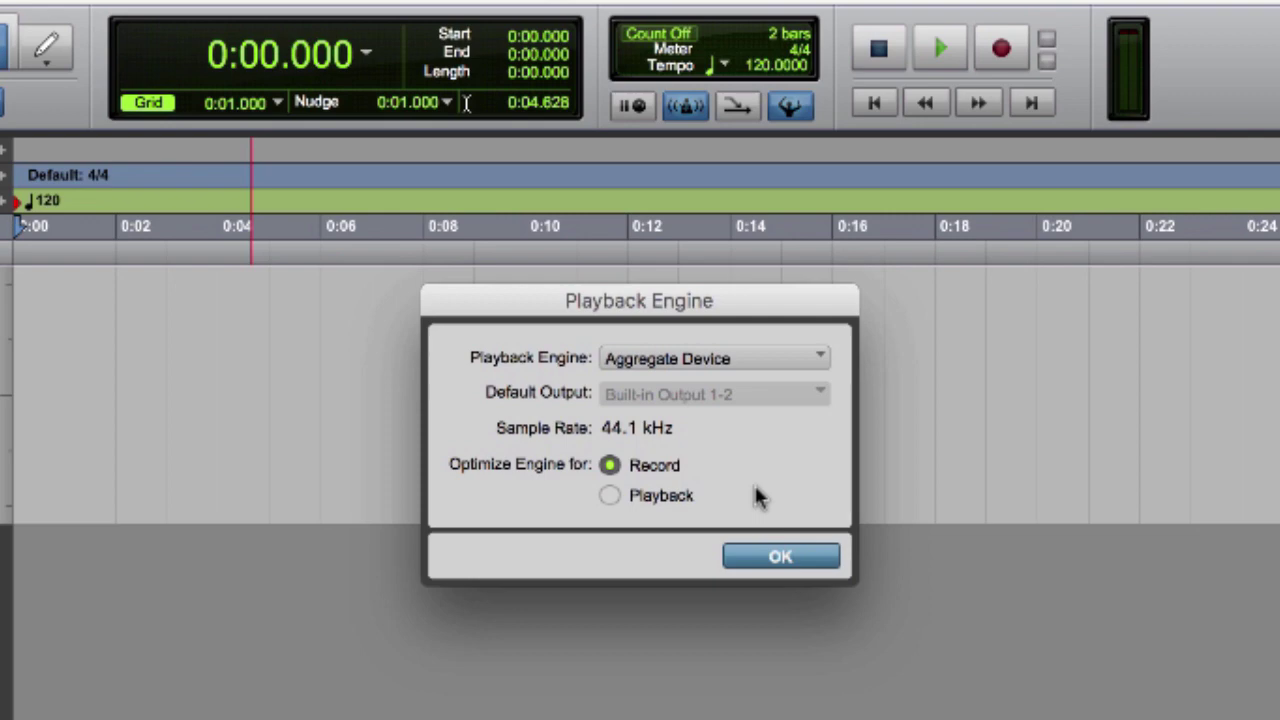
left_click(816, 360)
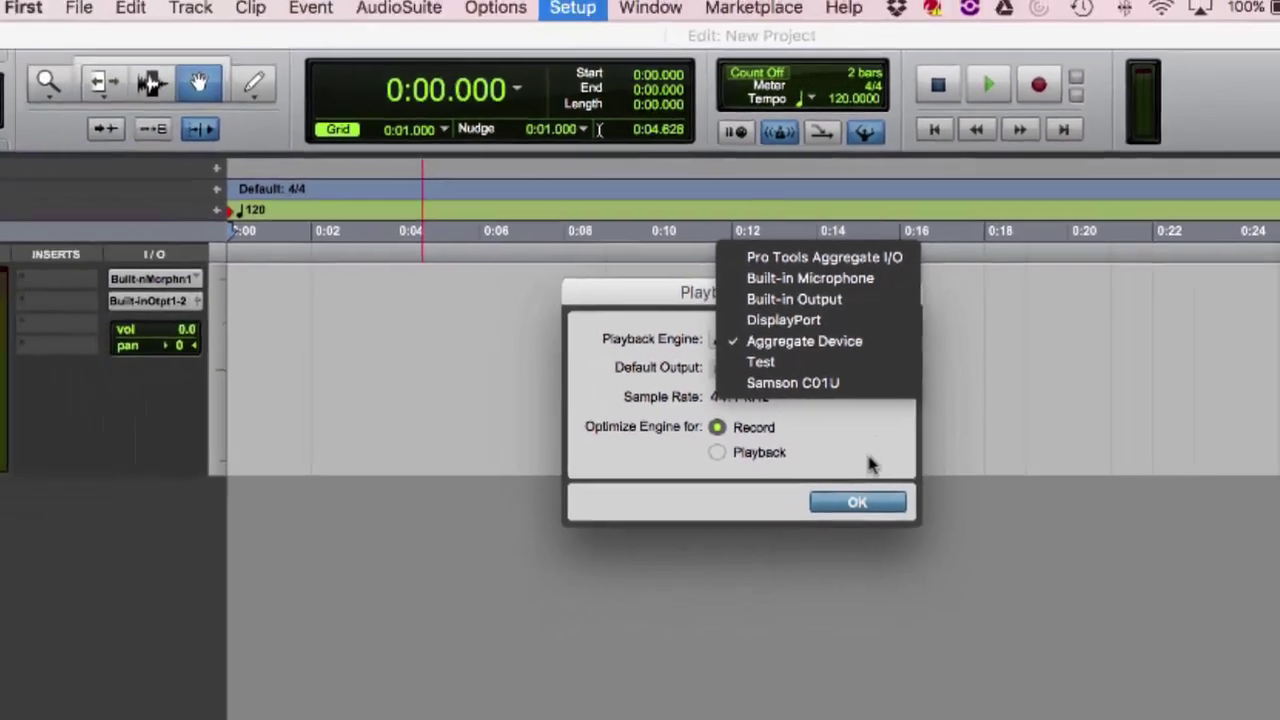
- Confirm Aggregate Device as playback engine, then open Audio MIDI Setup via Setup > Hardware
left_click(803, 508)
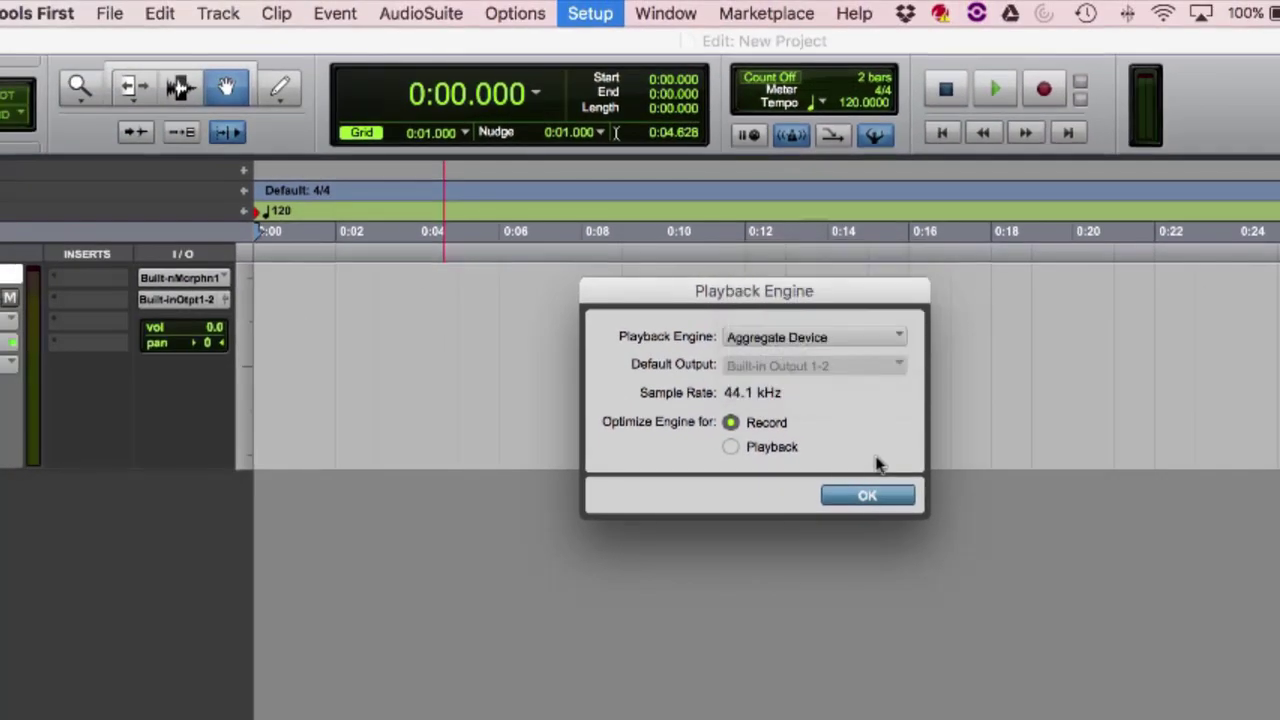
left_click(790, 545)
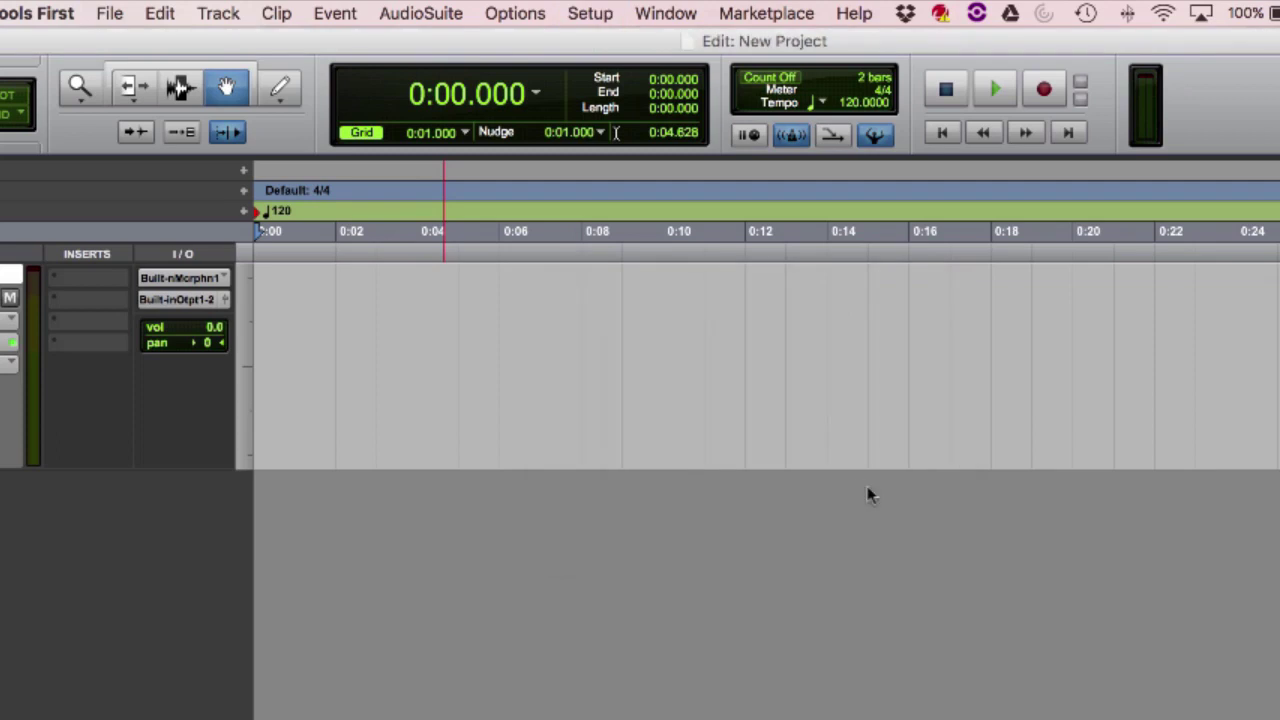
left_click(591, 15)
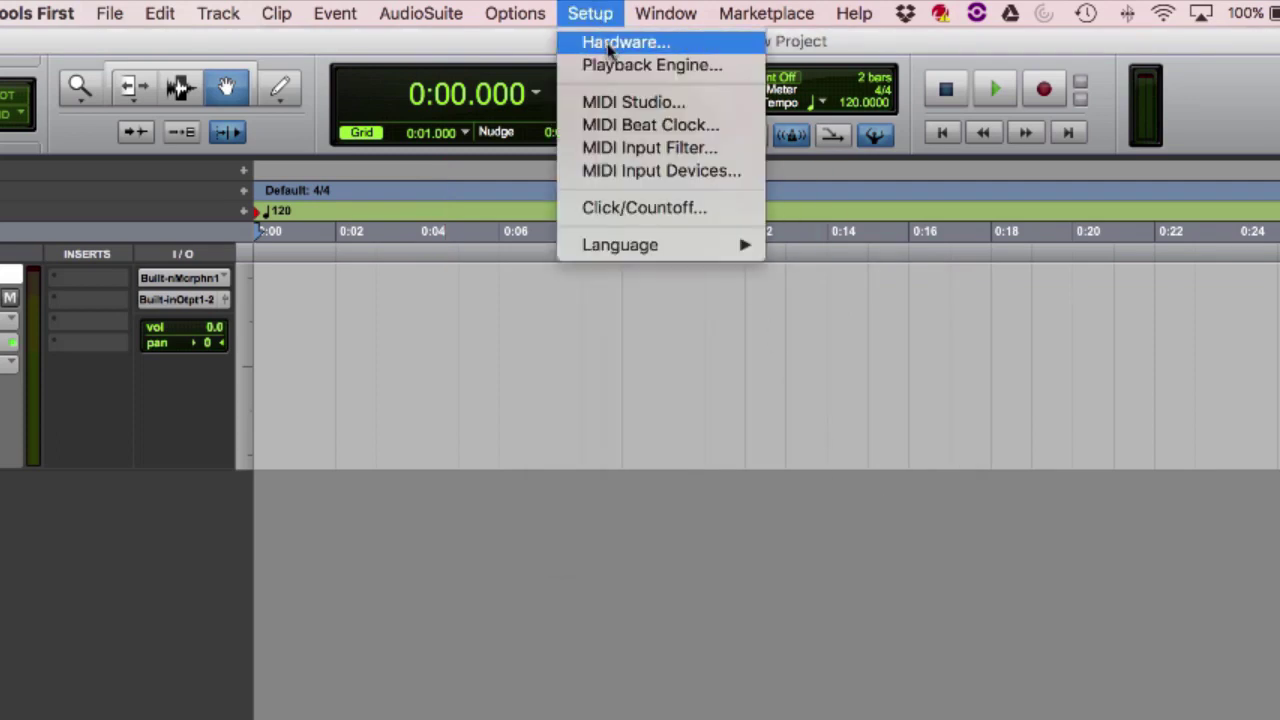
left_click(620, 42)
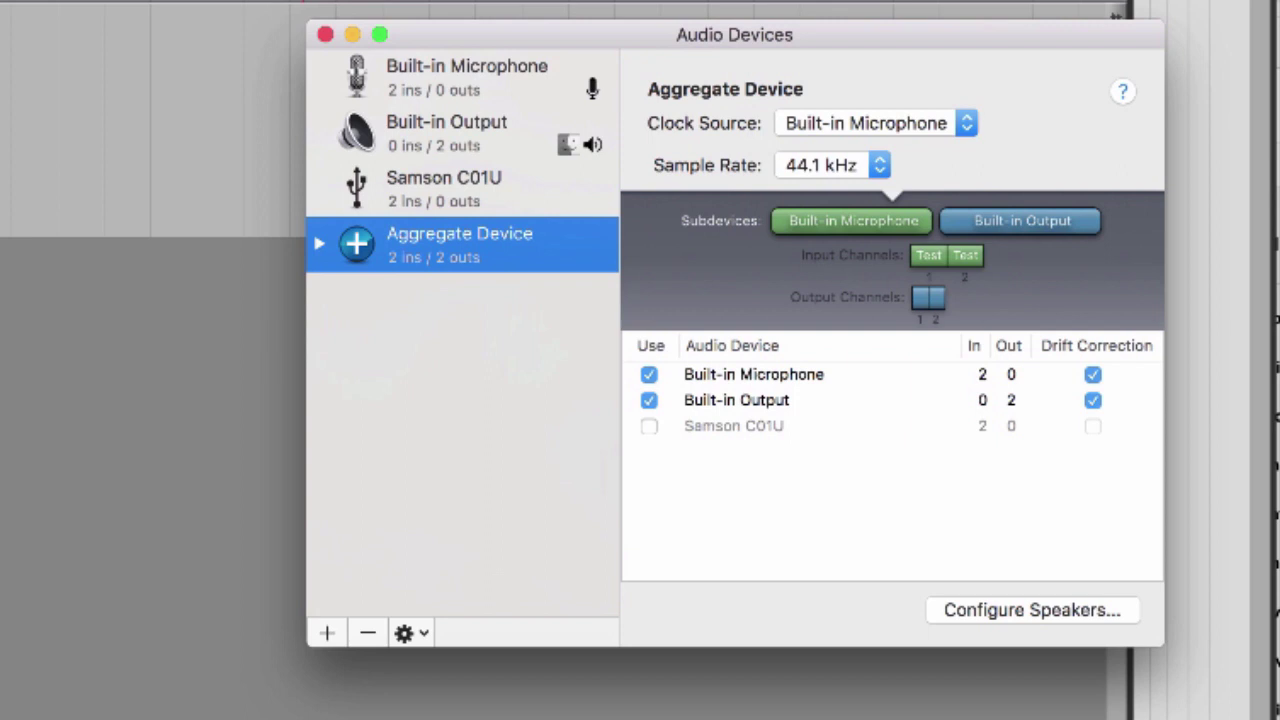
- Create a new aggregate device combining Built-in Output, Samson C01U and Built-in Microphone
left_click(329, 633)
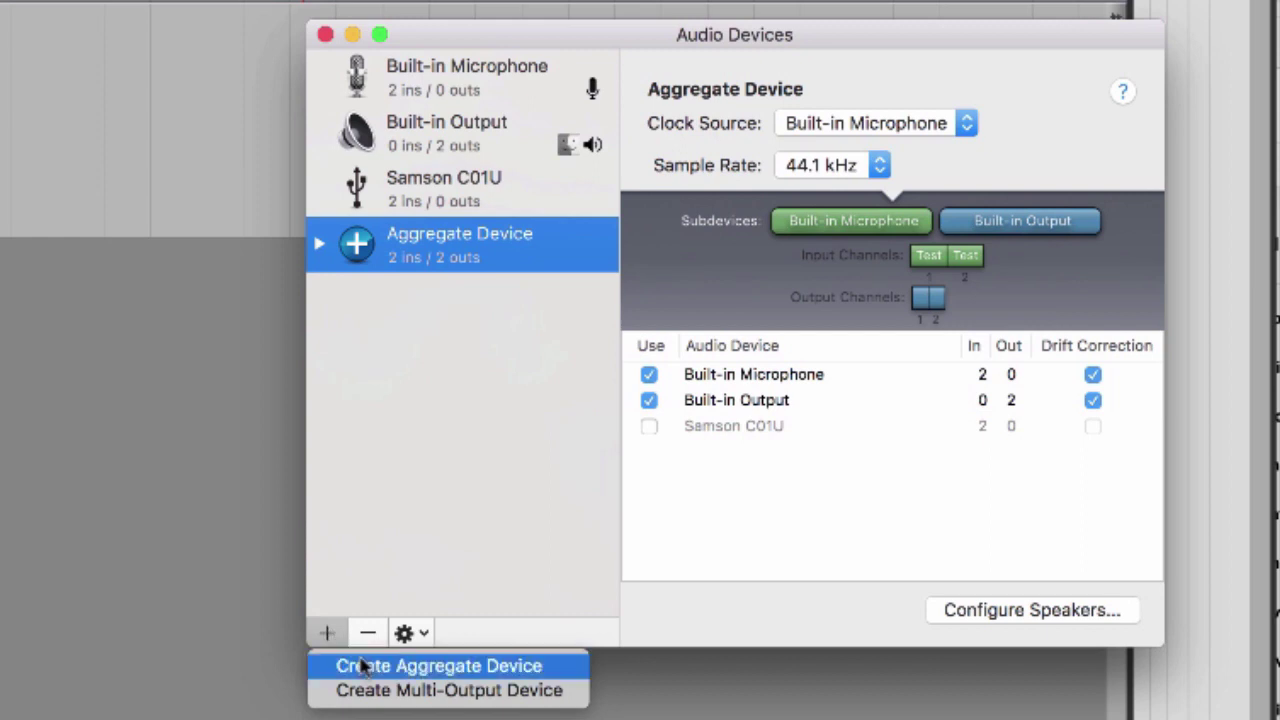
left_click(504, 670)
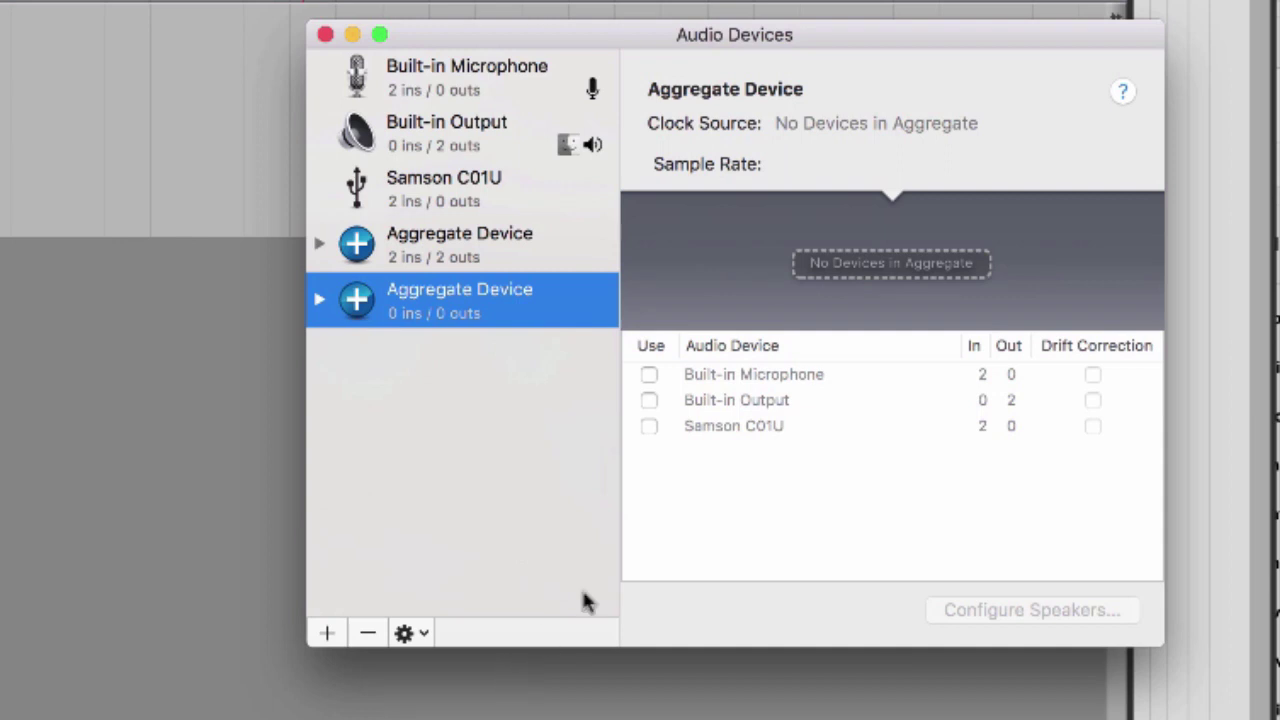
left_click(648, 400)
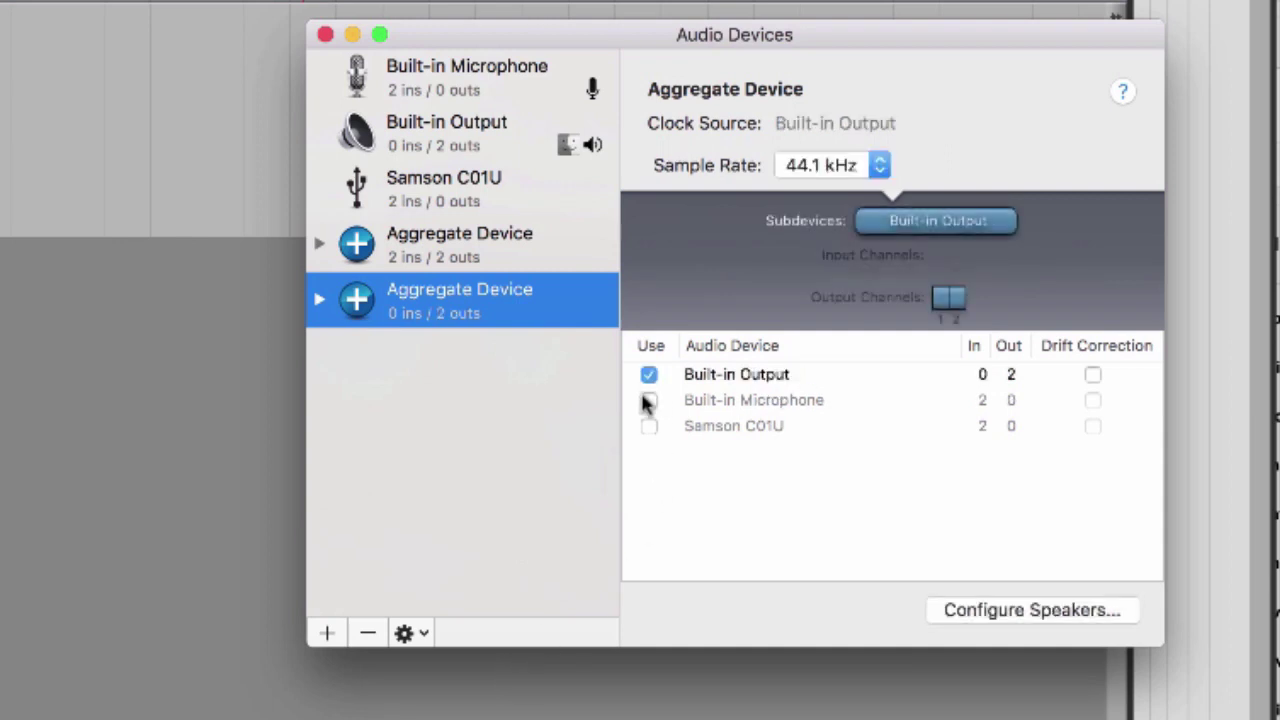
left_click(649, 426)
left_click(649, 427)
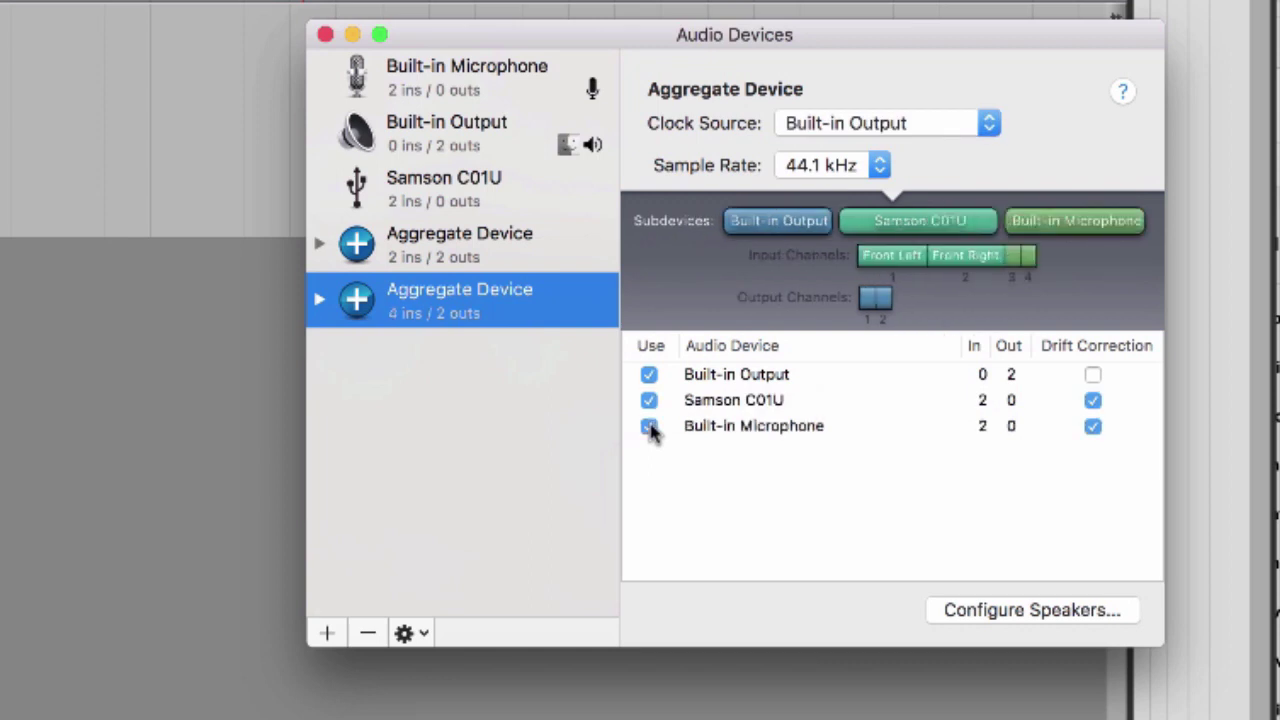
- Rename the new aggregate device to 'Easy Set Up'
double_click(472, 292)
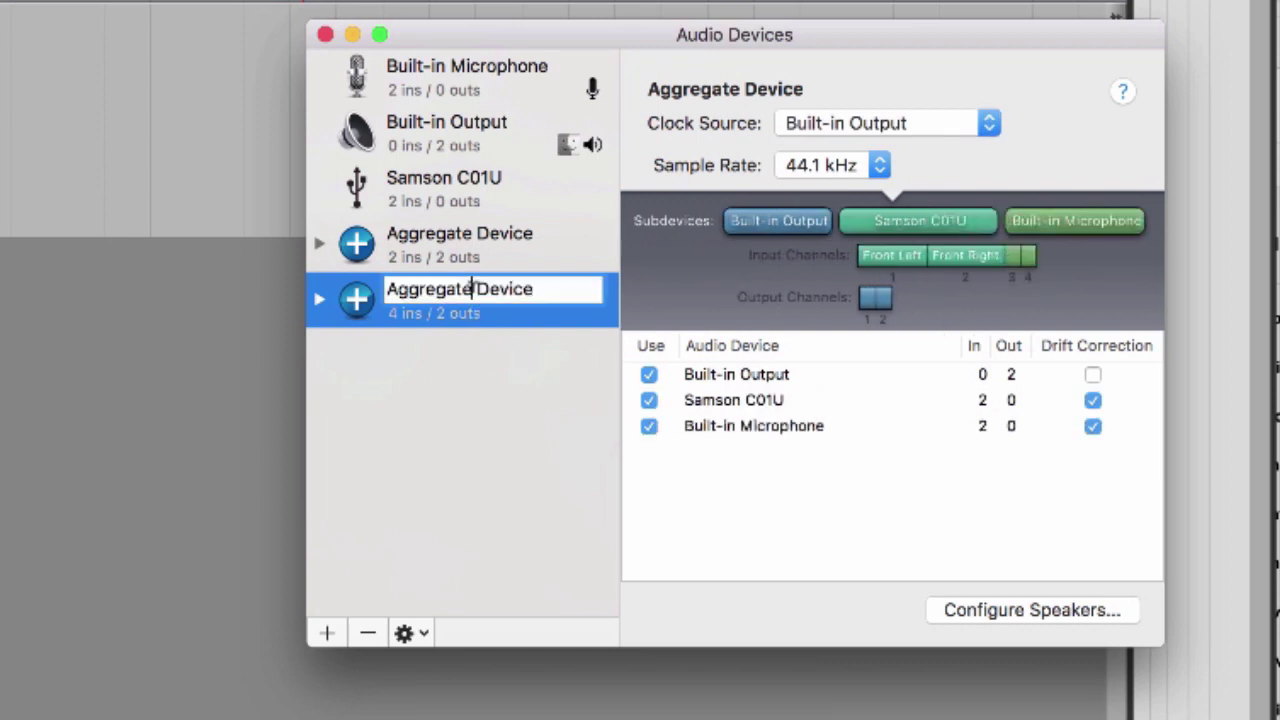
left_click_drag(566, 289, 356, 284)
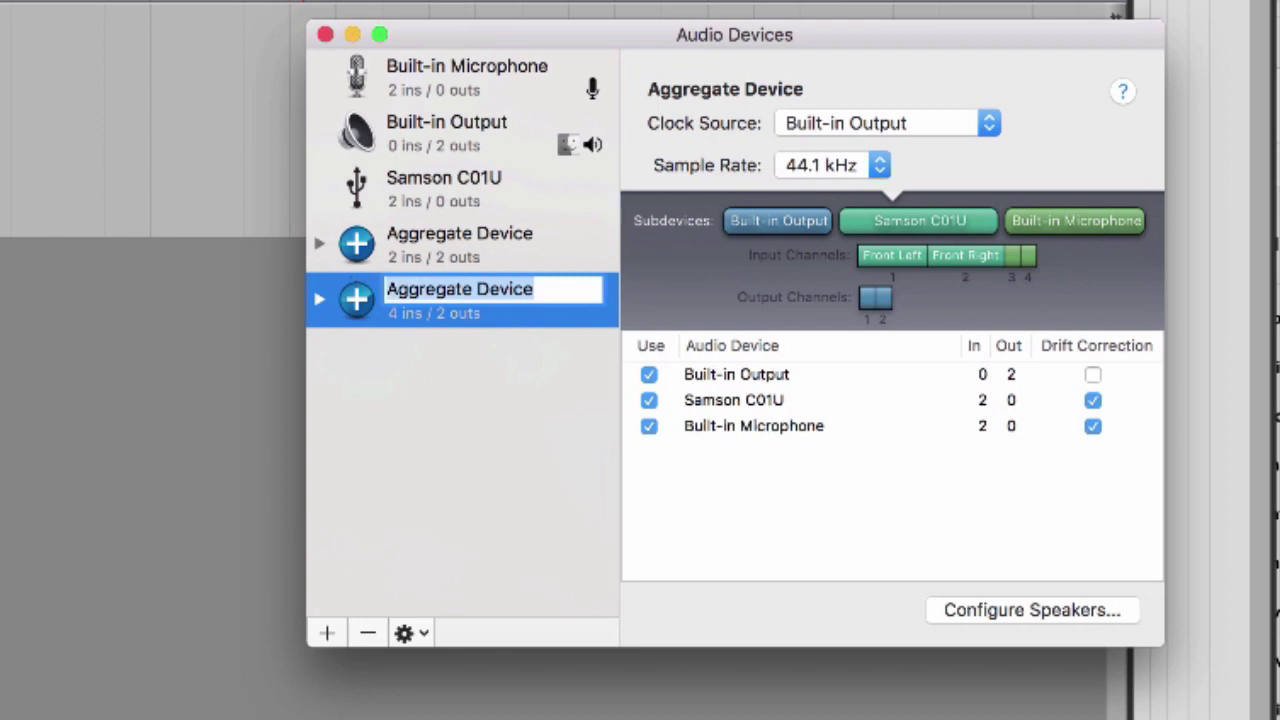
type("Easy Set Up")
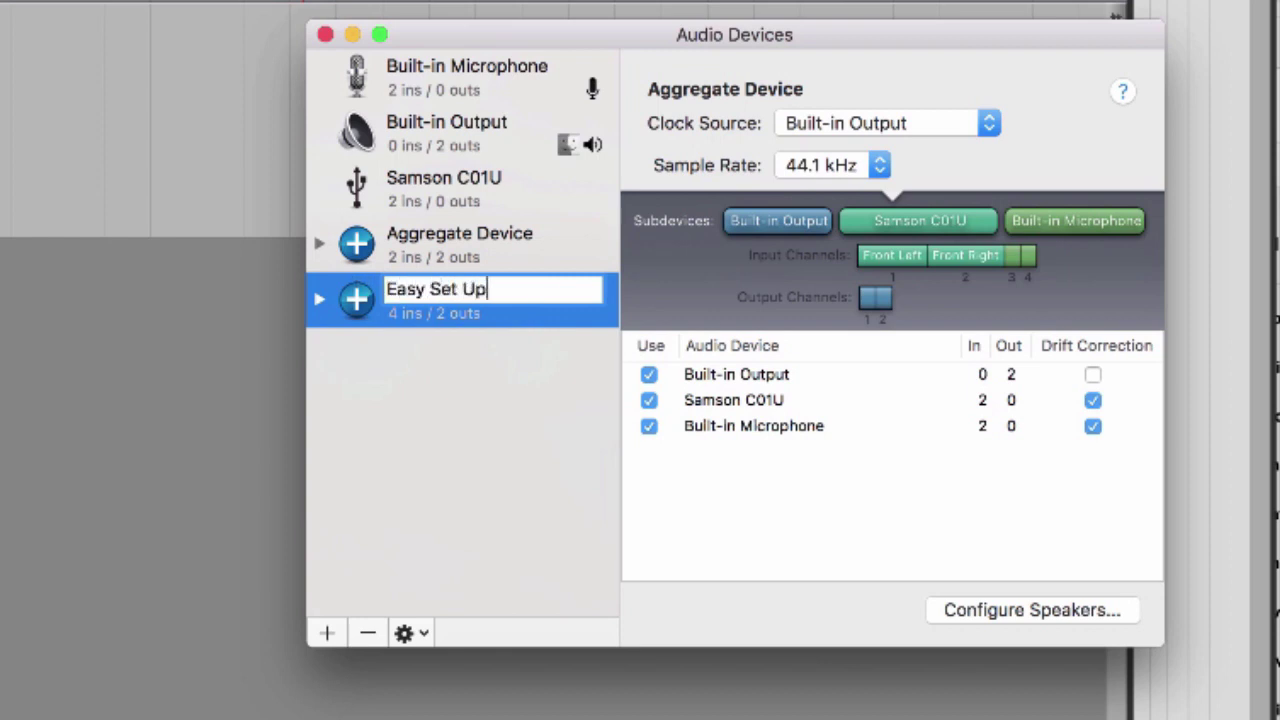
key("Return")
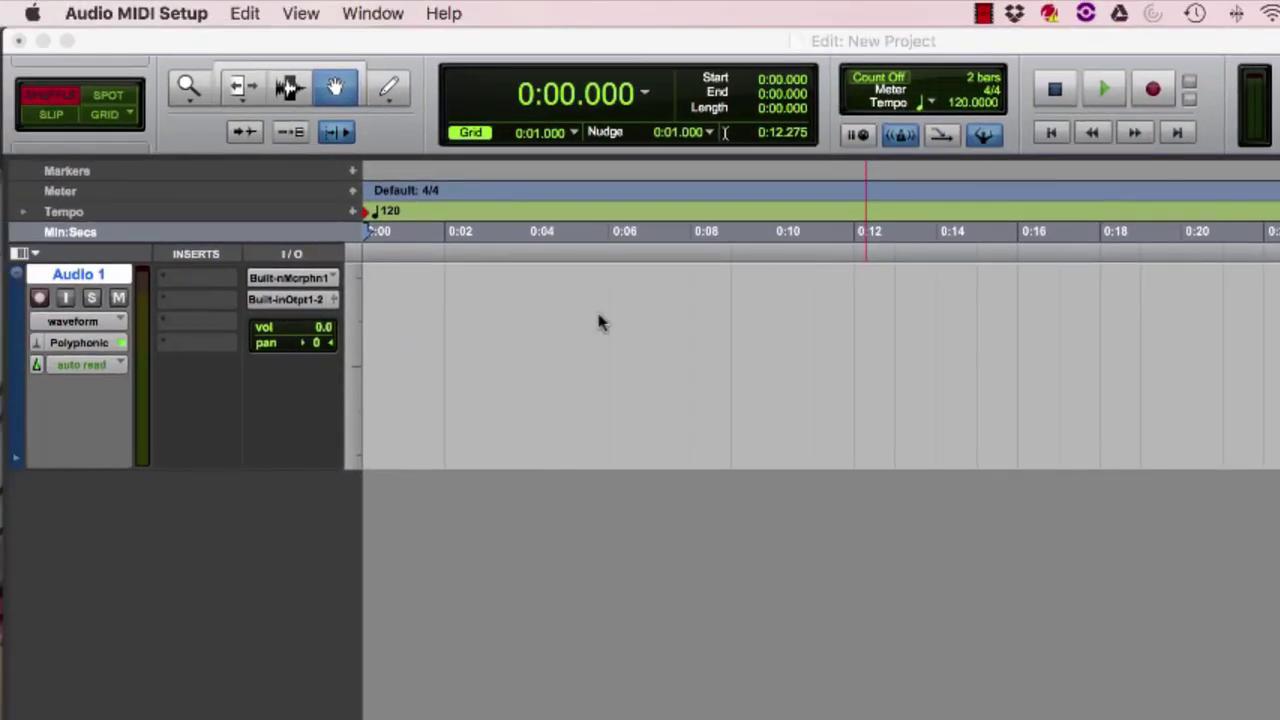
- Set Pro Tools First's playback engine to Easy Set Up and save and reopen the session
left_click(600, 322)
left_click(706, 12)
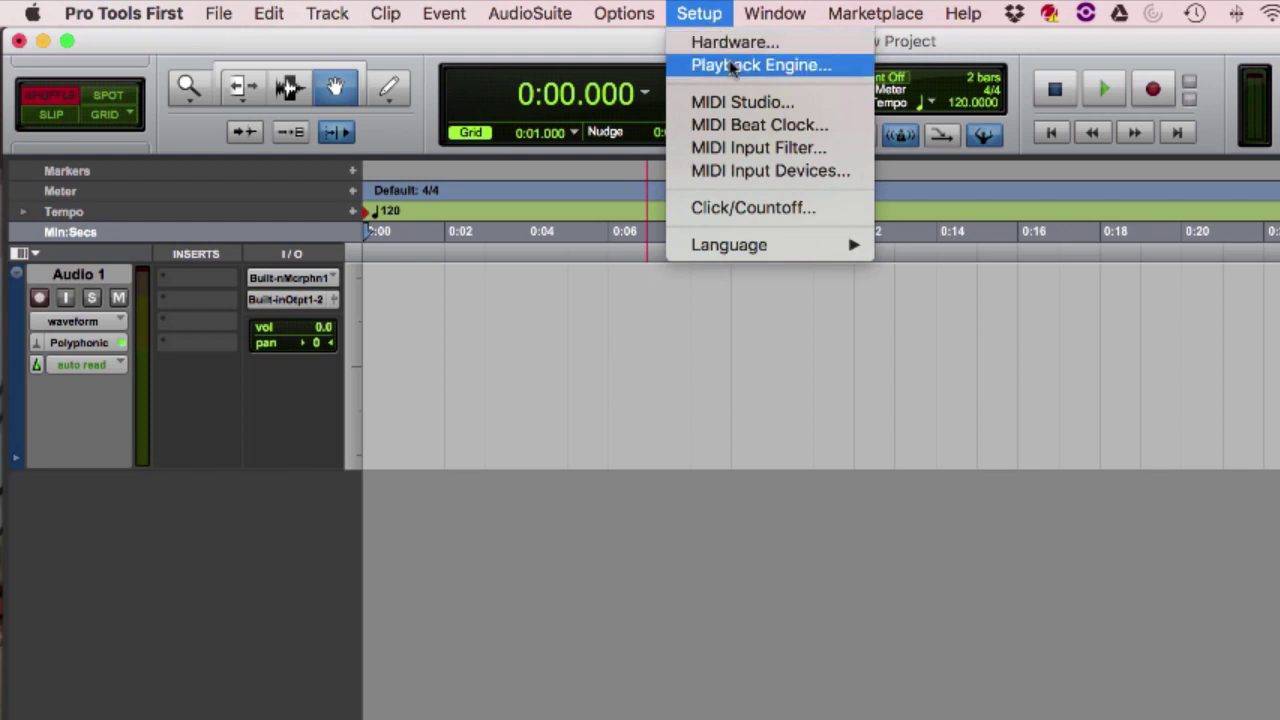
left_click(736, 65)
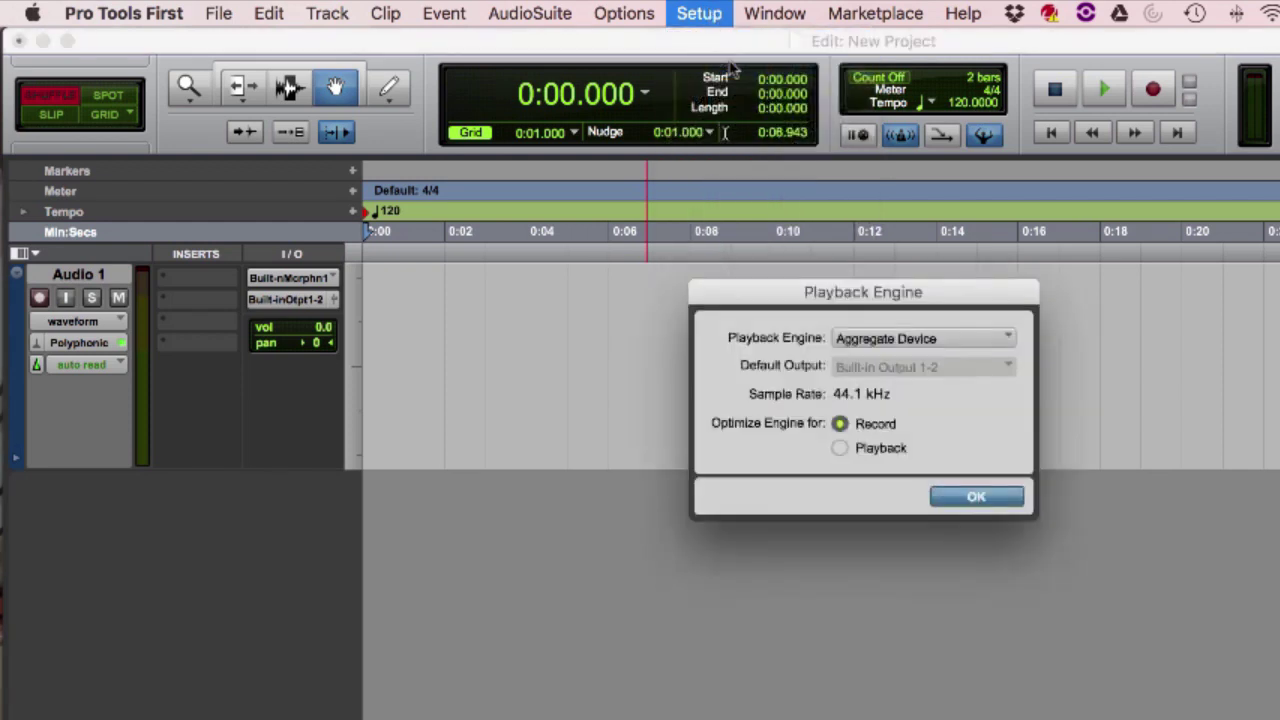
left_click(954, 340)
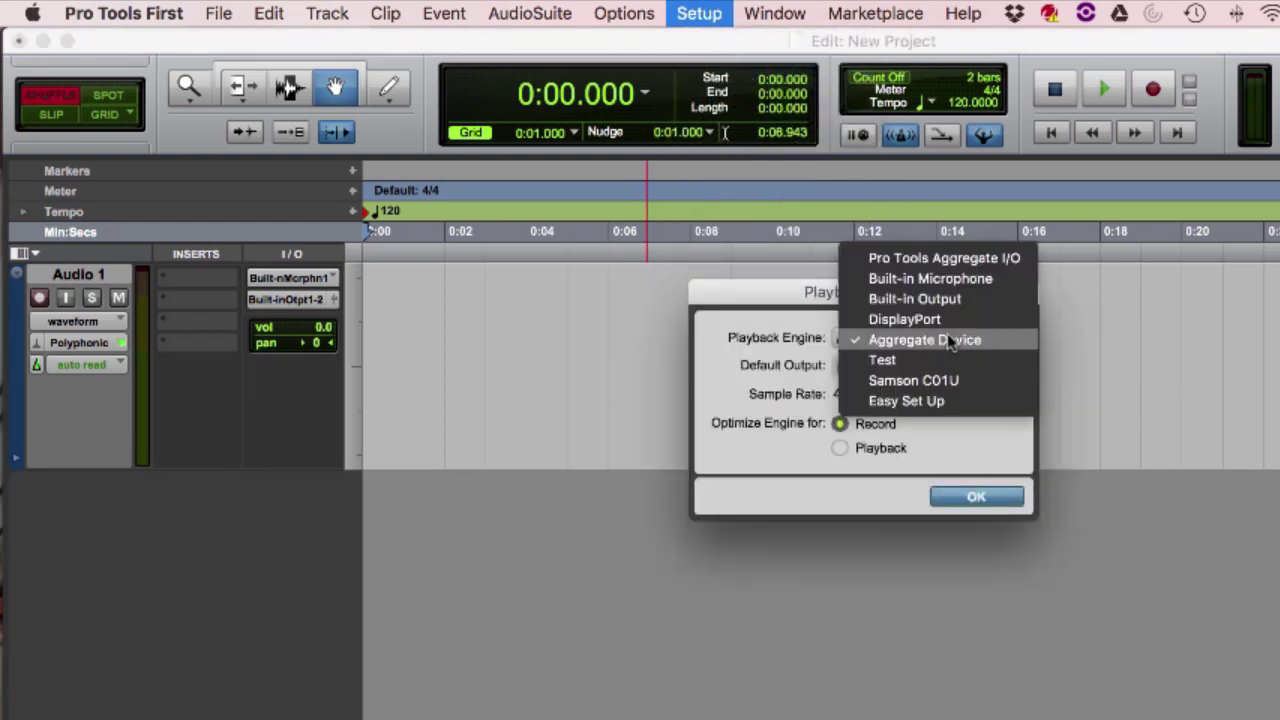
left_click(931, 400)
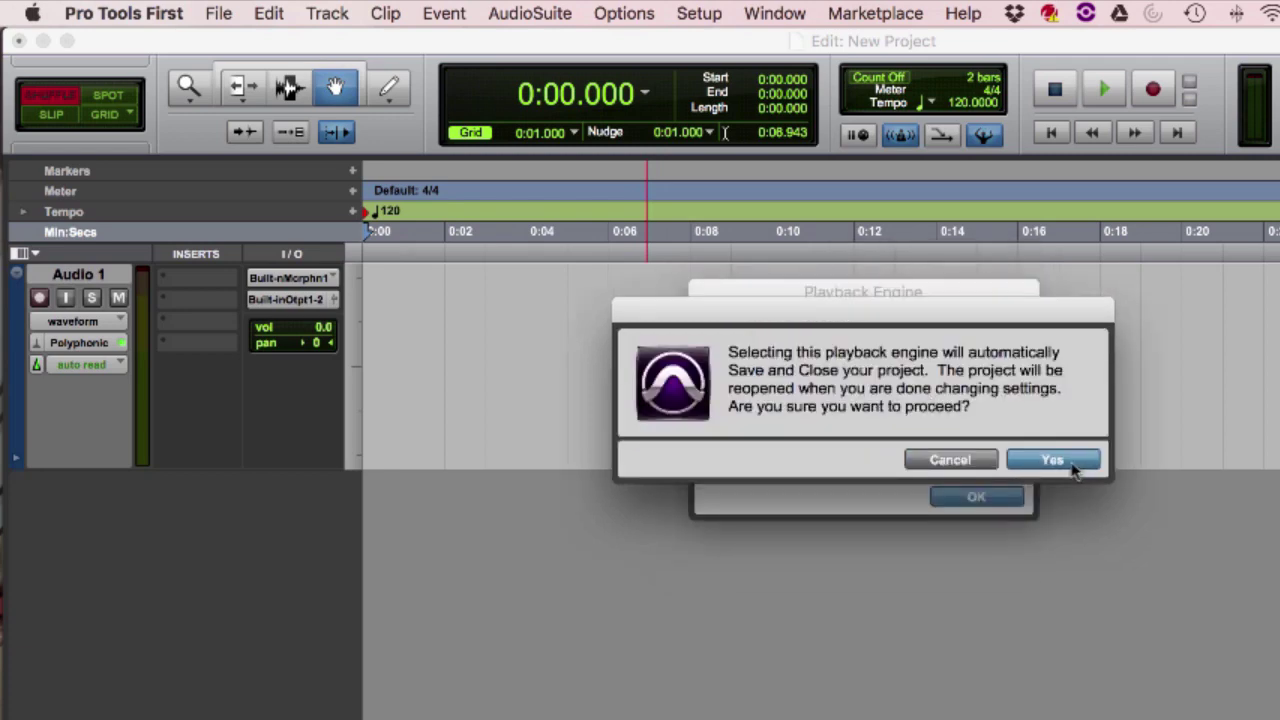
left_click(1073, 470)
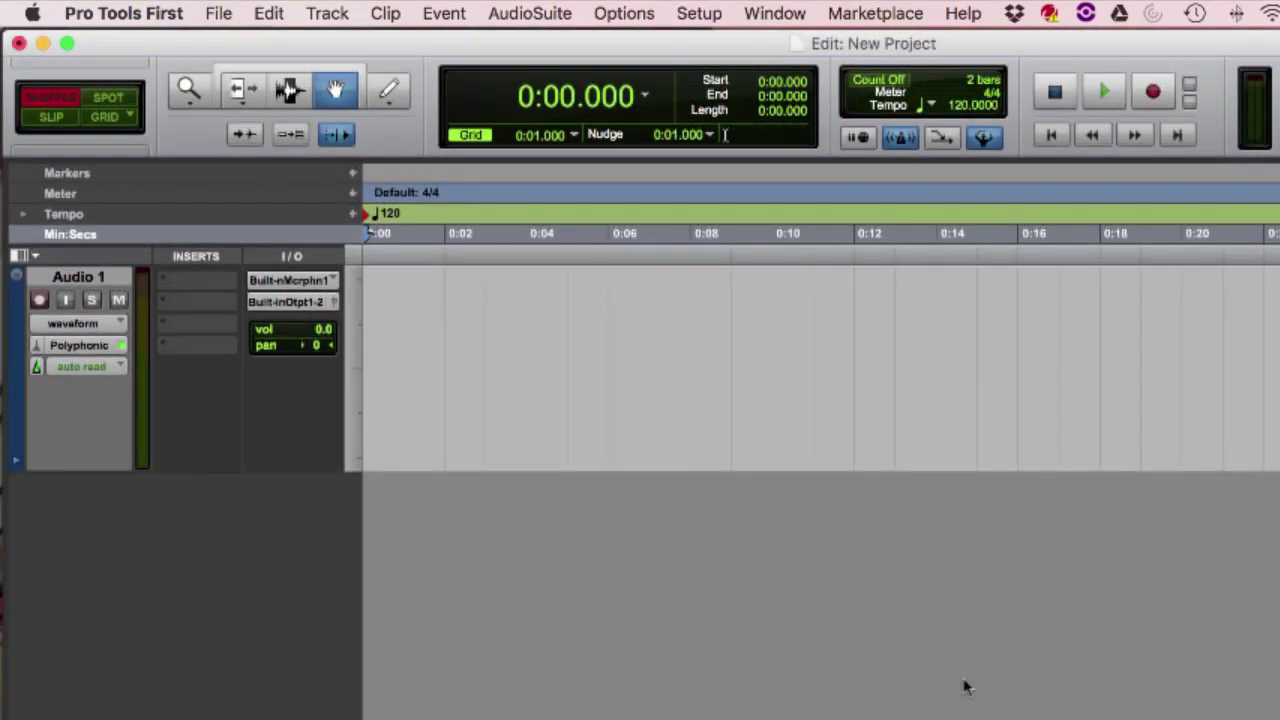
- Check Audio 1's input choices without changing them
left_click(305, 285)
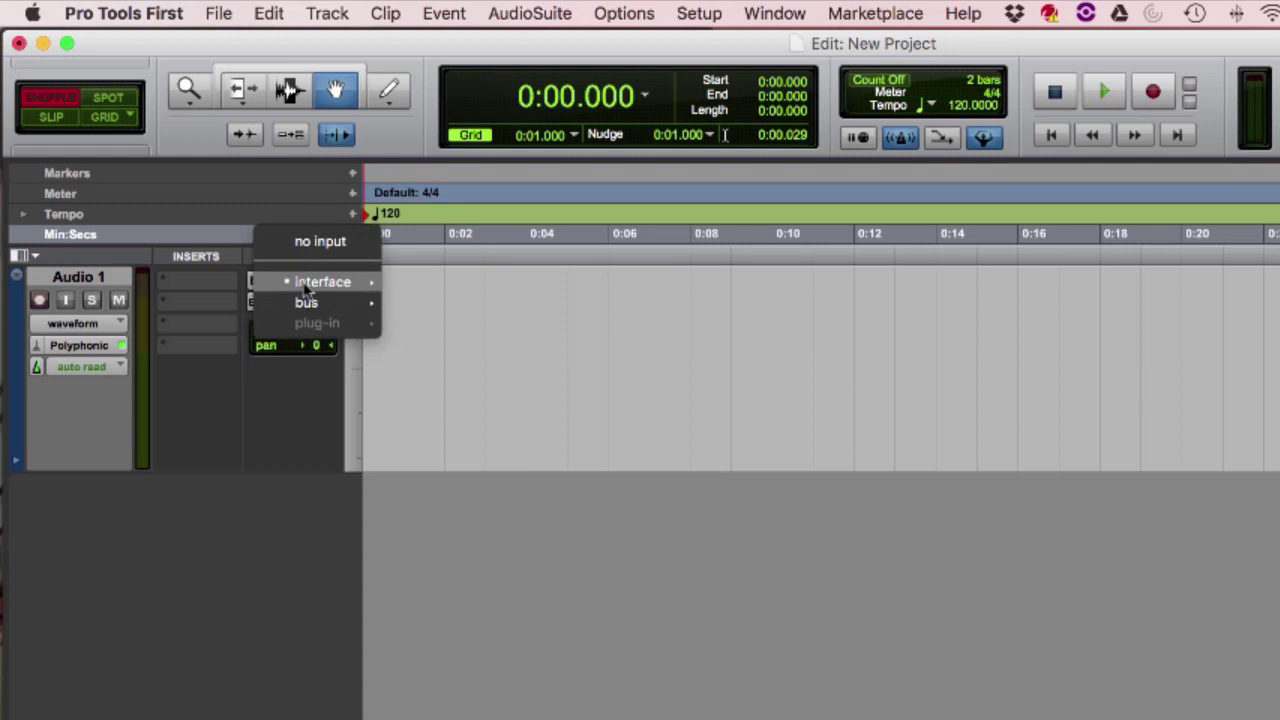
mouse_move(308, 286)
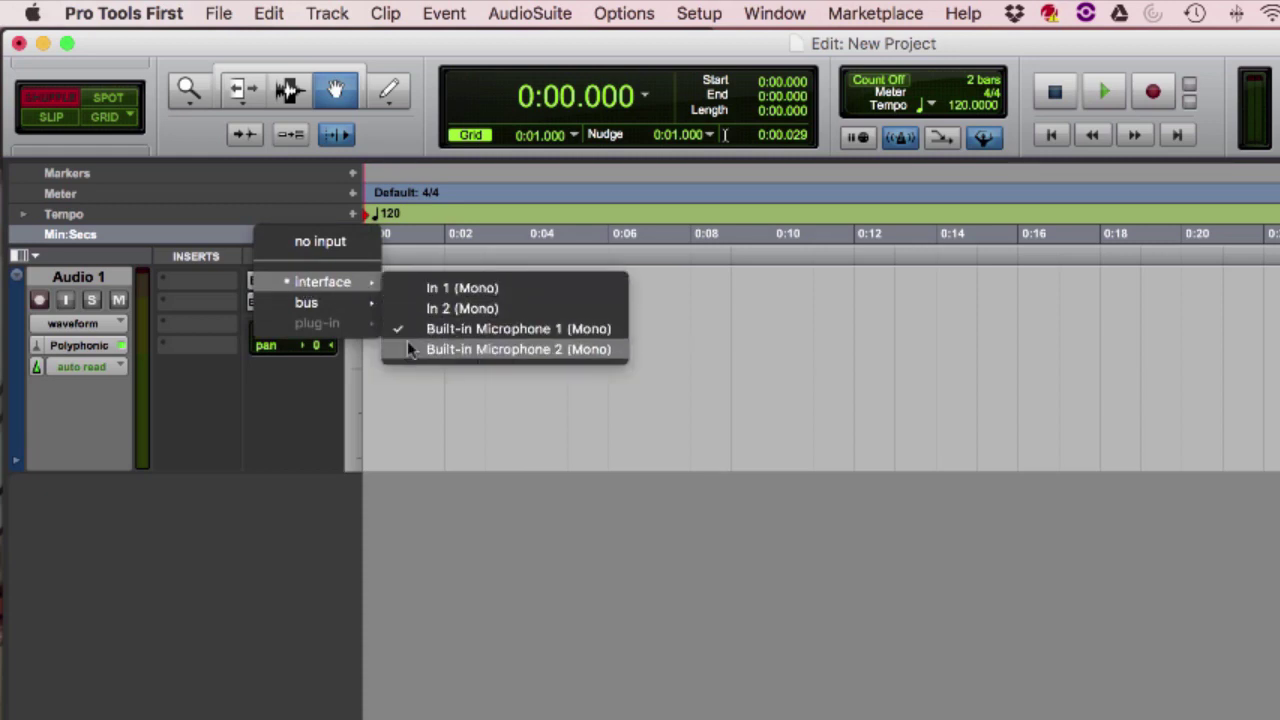
left_click(397, 431)
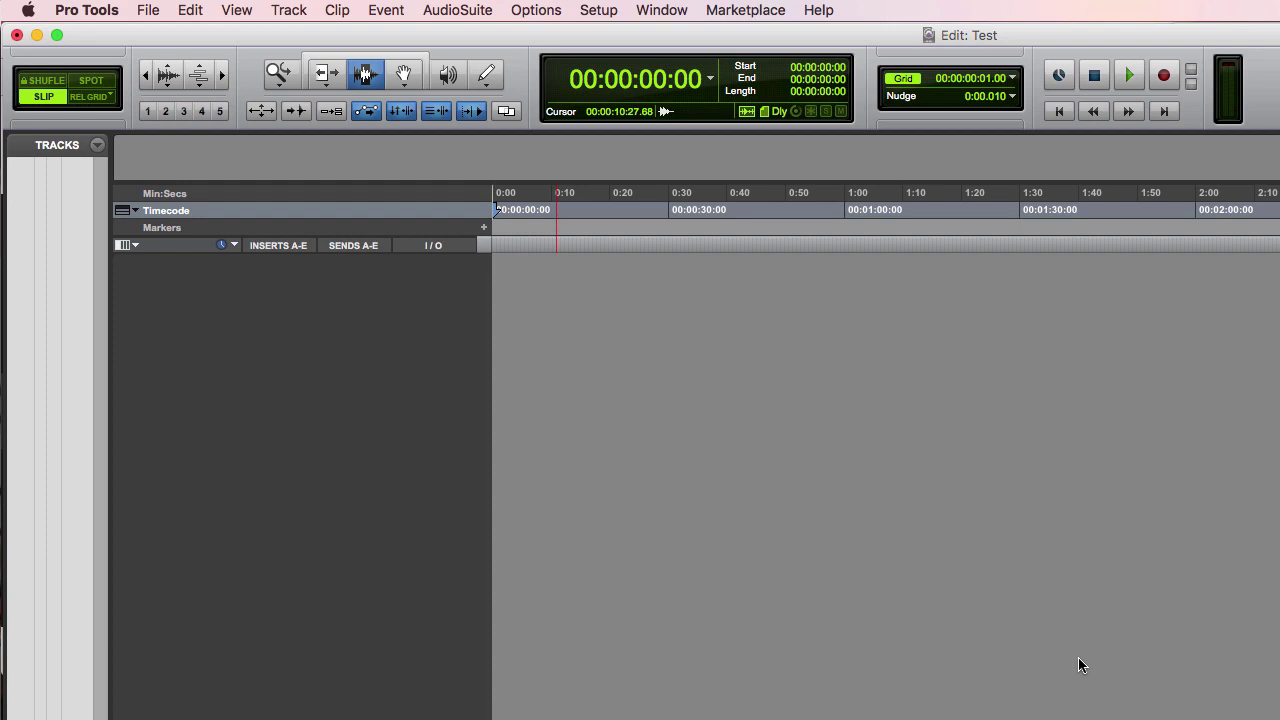
left_click(579, 8)
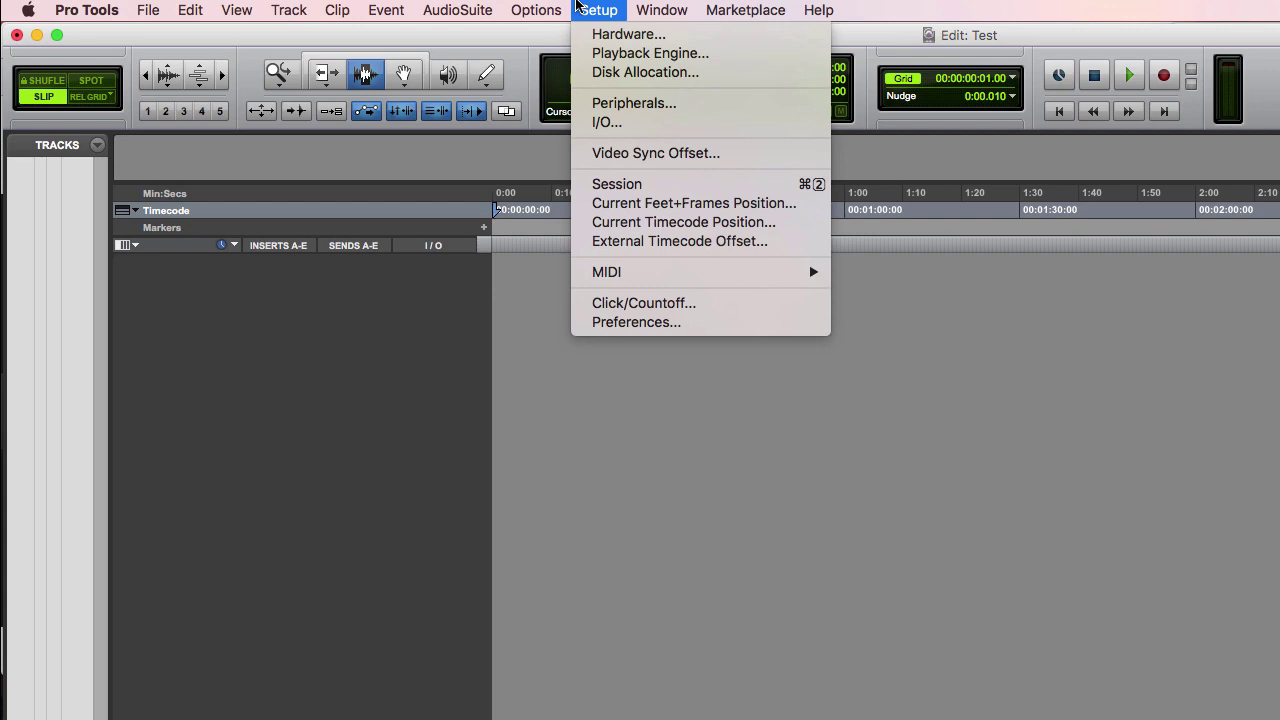
left_click(607, 34)
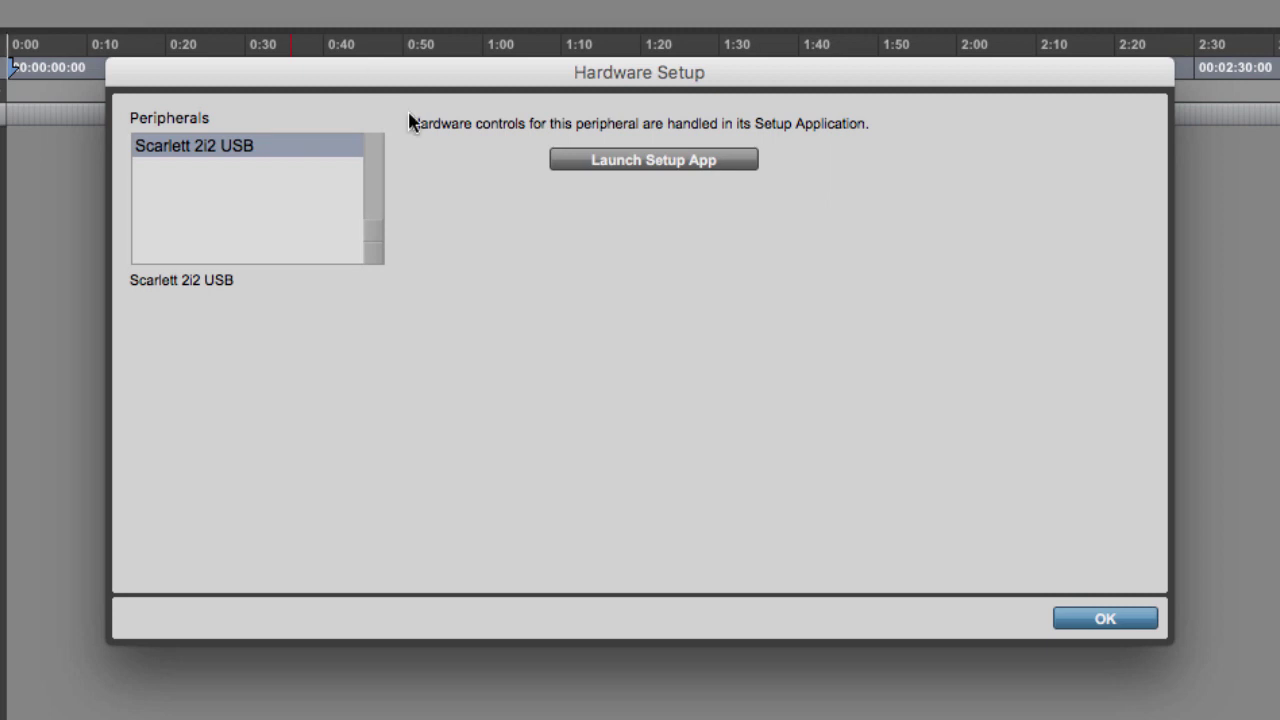
left_click(1077, 621)
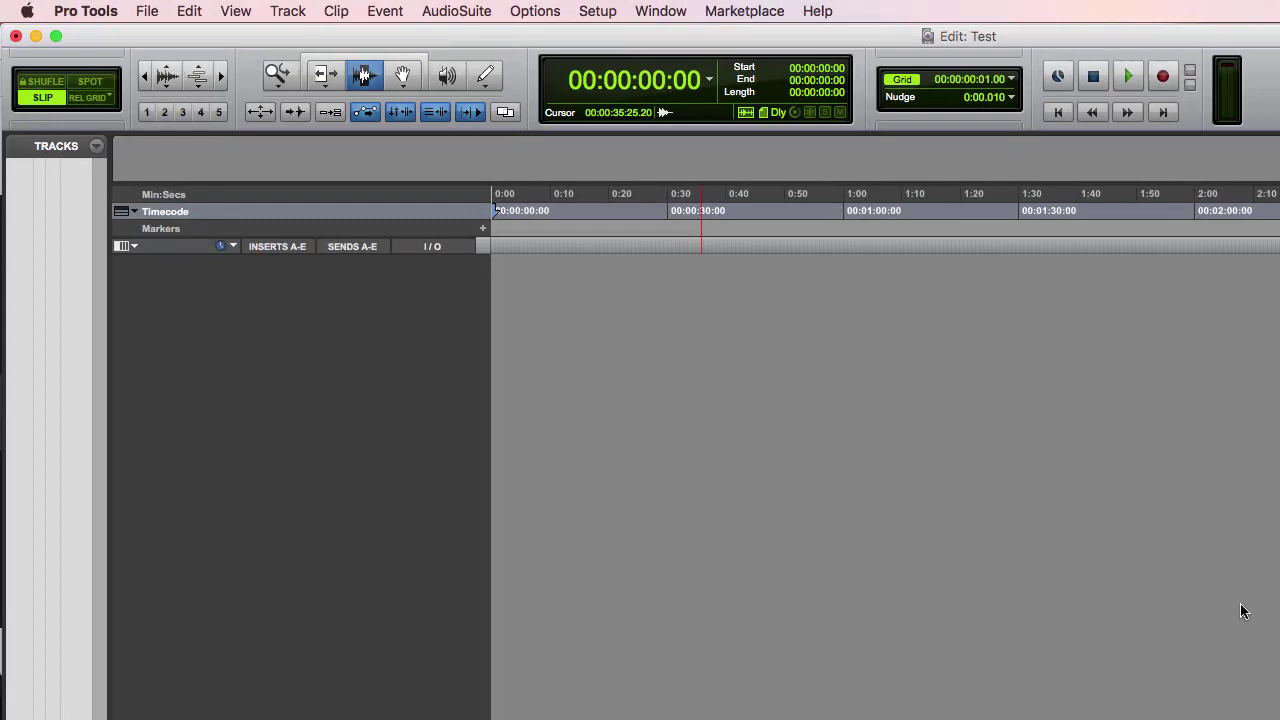
left_click(604, 12)
left_click(610, 54)
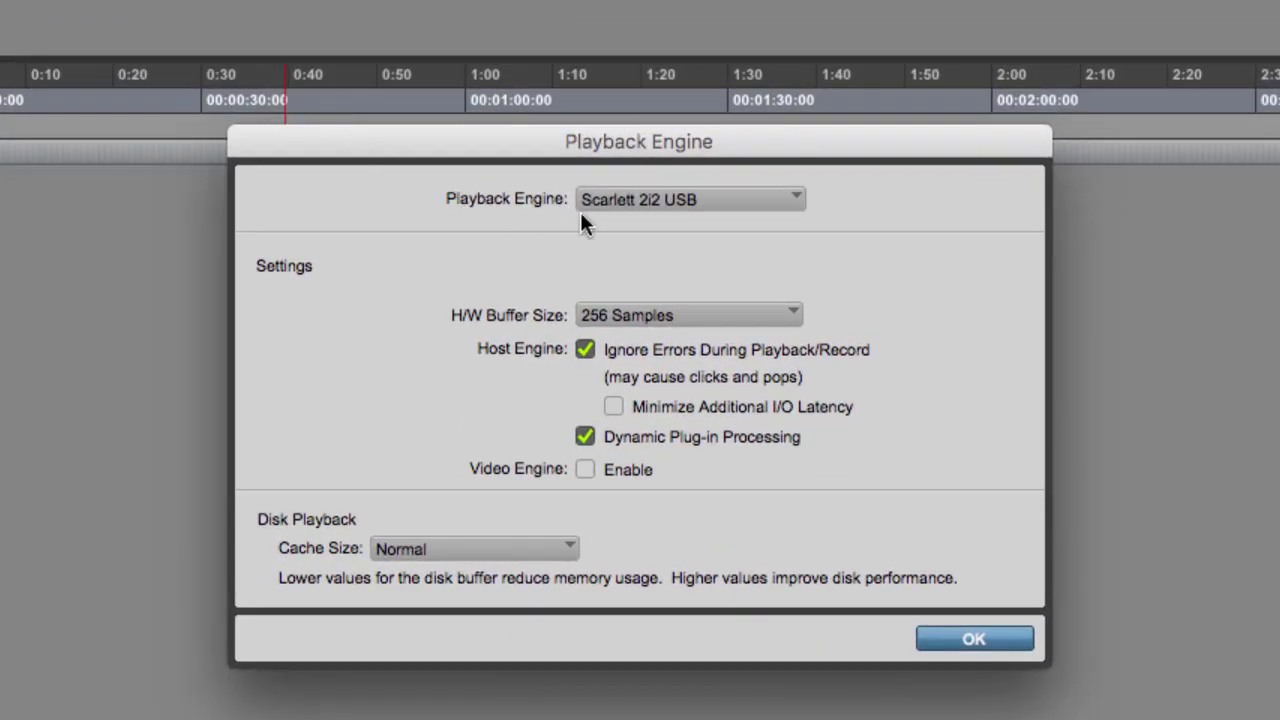
left_click(878, 246)
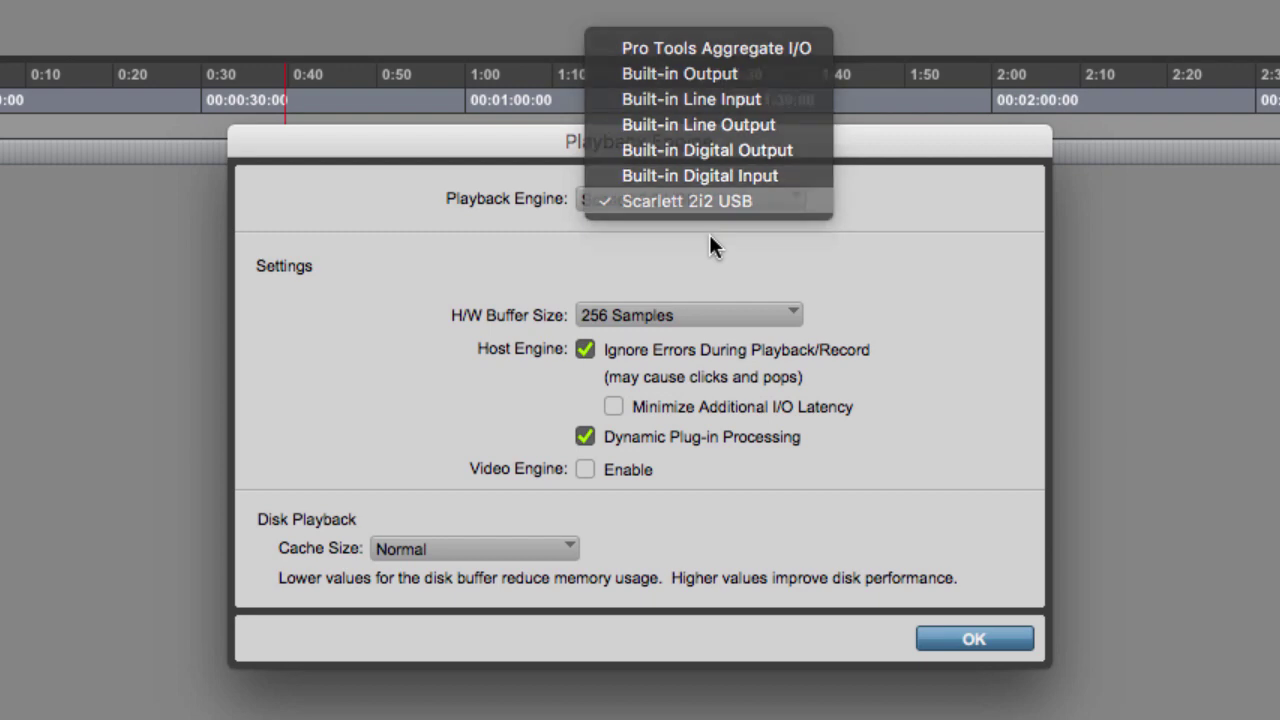
left_click(709, 236)
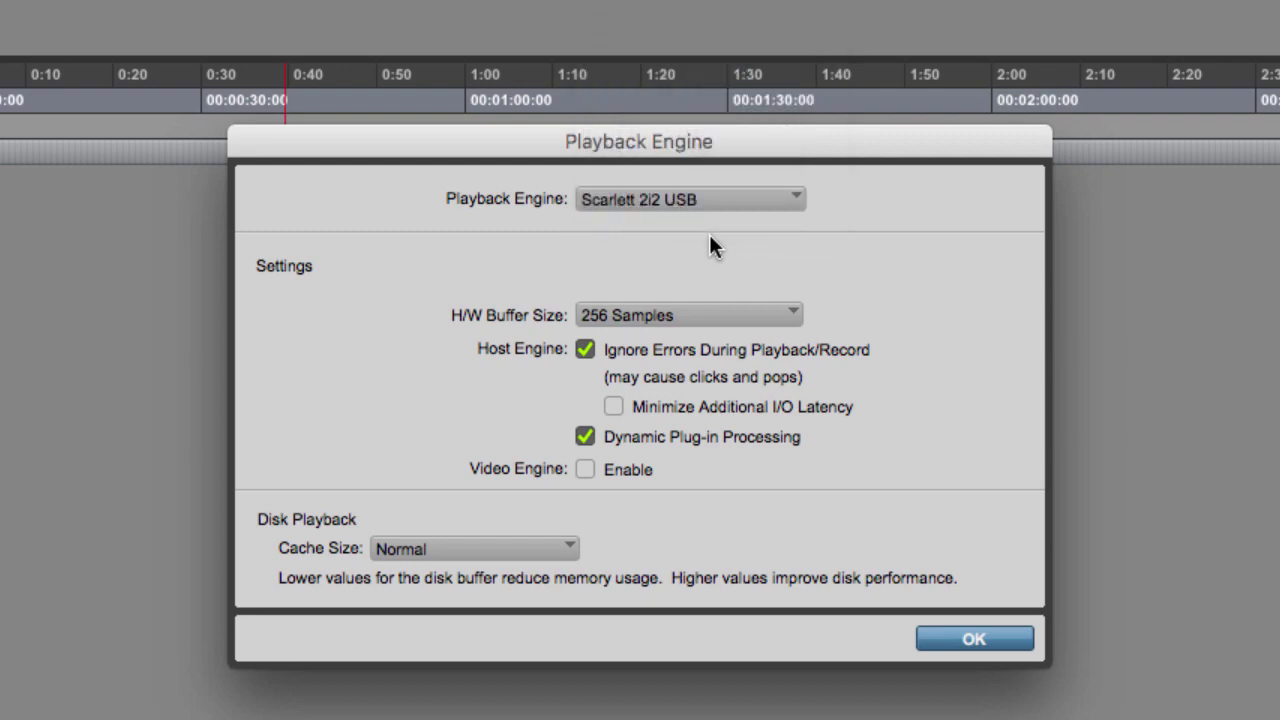
left_click(940, 638)
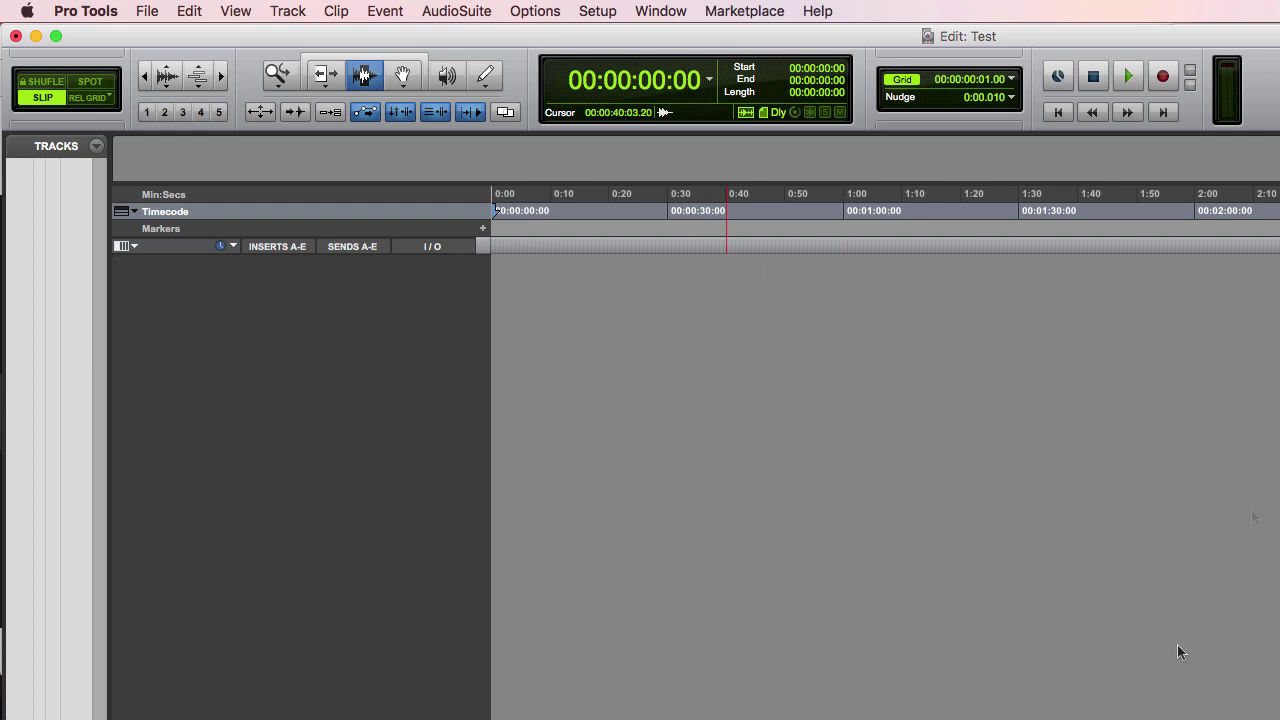
- Open the I/O Setup window from the Setup menu to view the Output 1-2 path
left_click(596, 12)
left_click(605, 123)
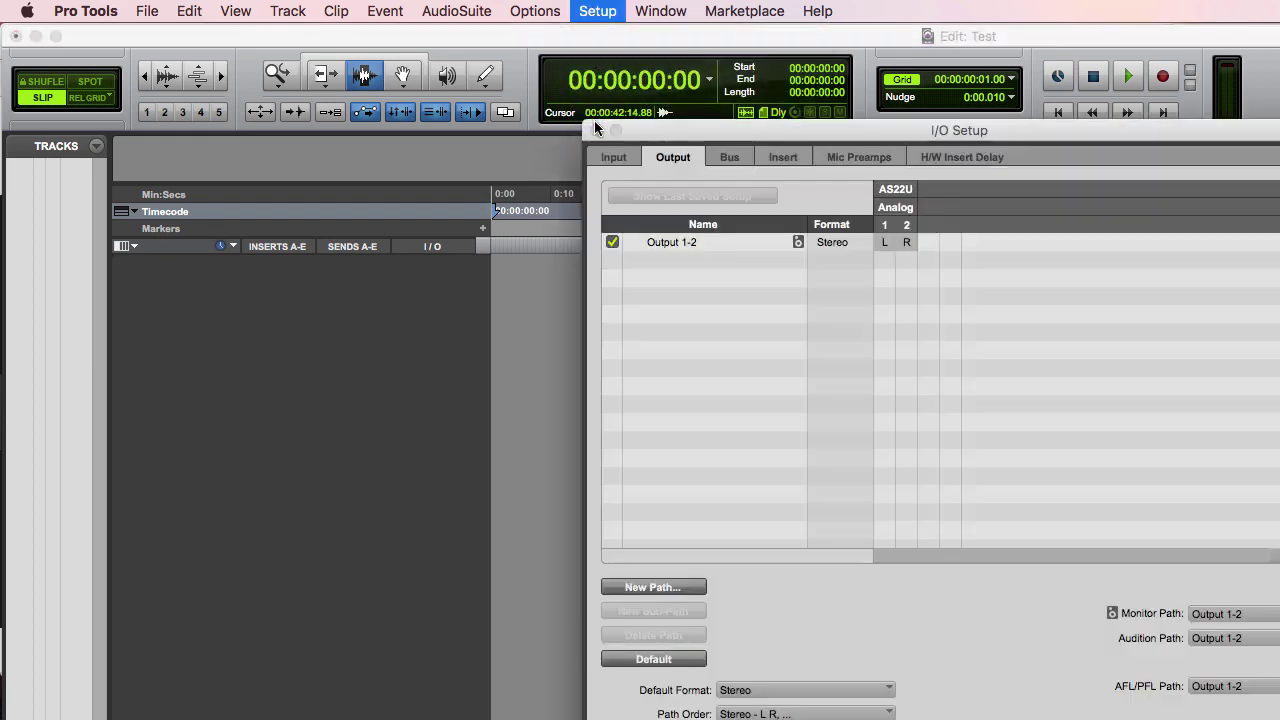